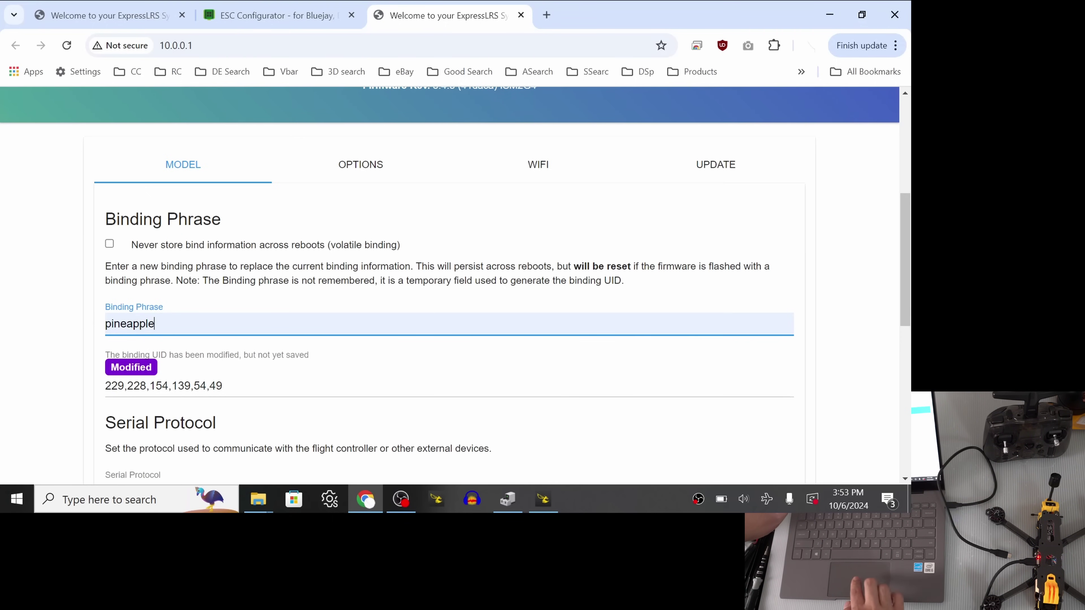
# Save the receiver's model settings with the modified binding phrase
pyautogui.scroll(-8, 166, 333)
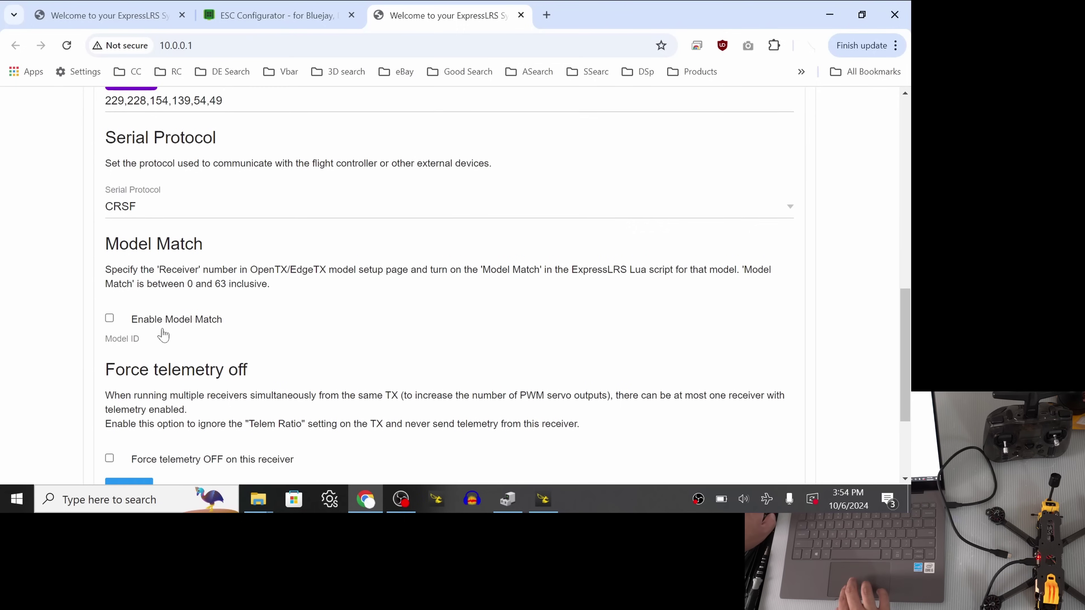
pyautogui.click(130, 408)
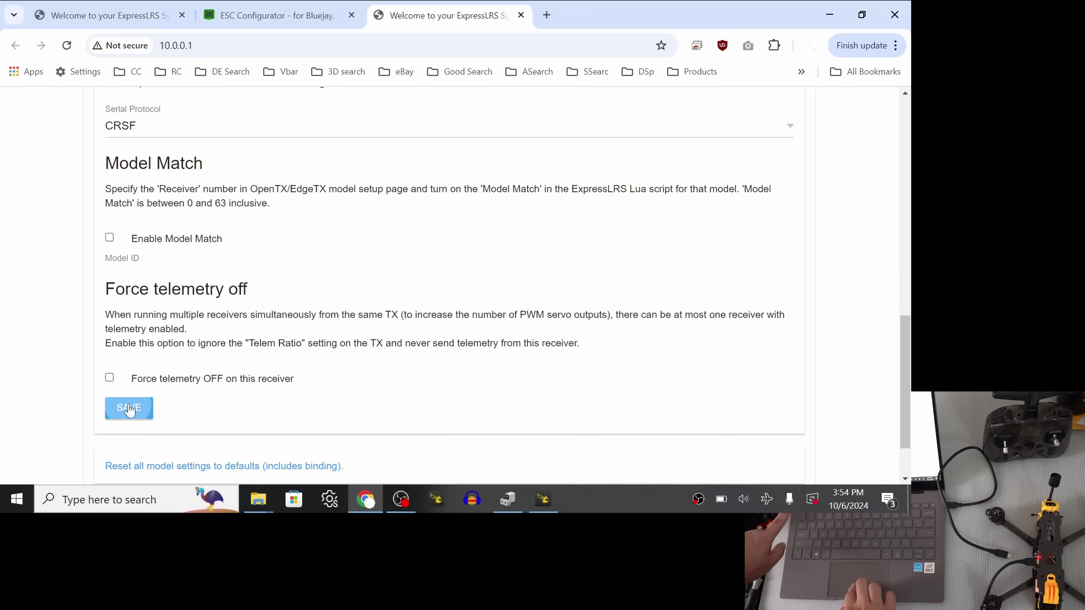
pyautogui.click(472, 387)
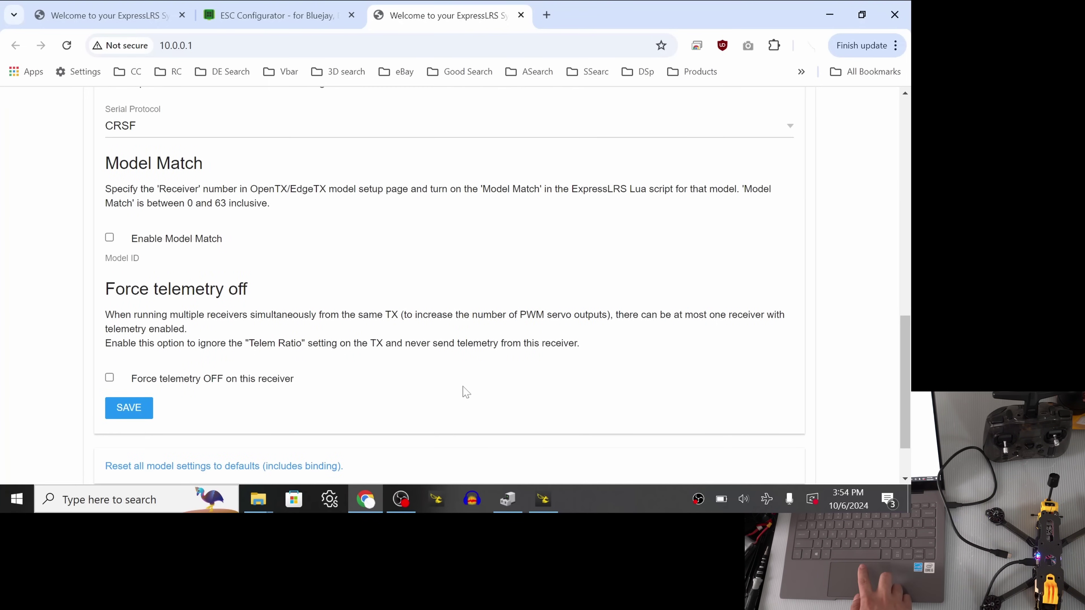
# Switch to Betaflight Configurator, save the ports with Serial Rx on UART2, and check the receiver channels' response to the transmitter
pyautogui.click(549, 494)
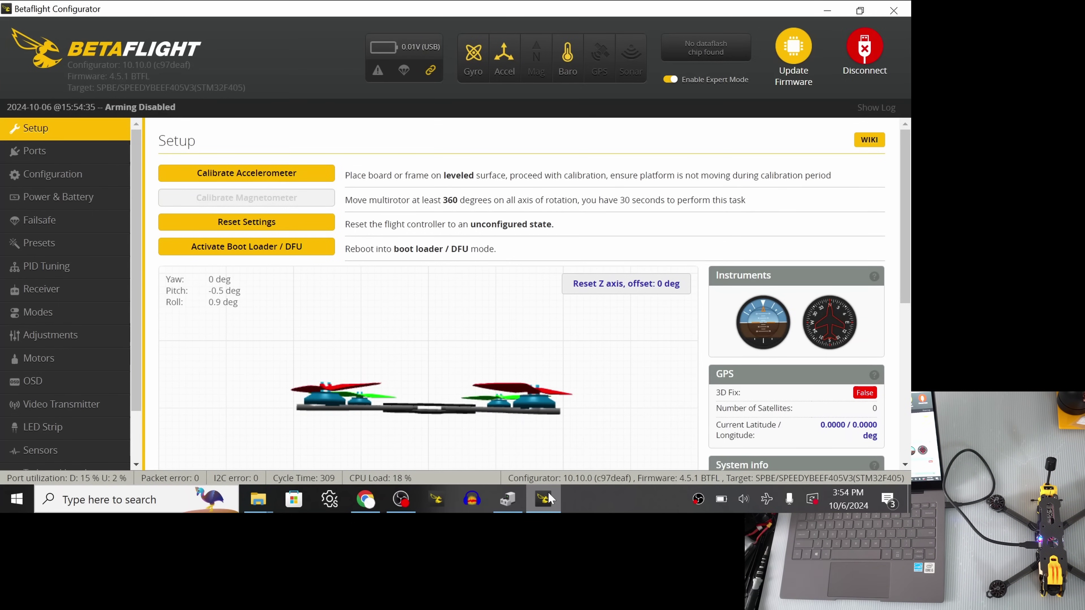
pyautogui.click(93, 297)
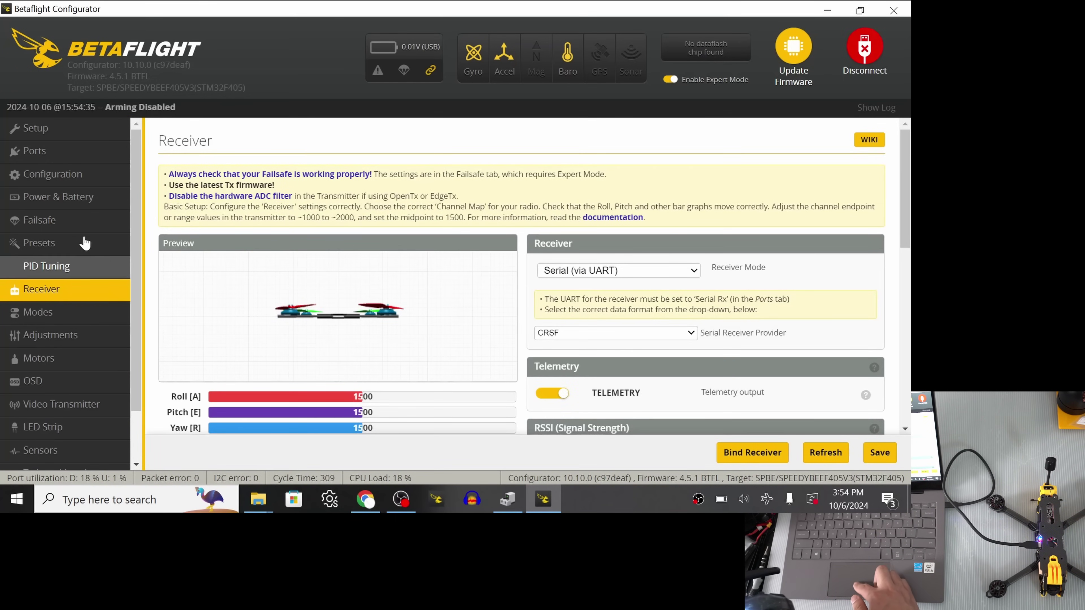
pyautogui.click(61, 157)
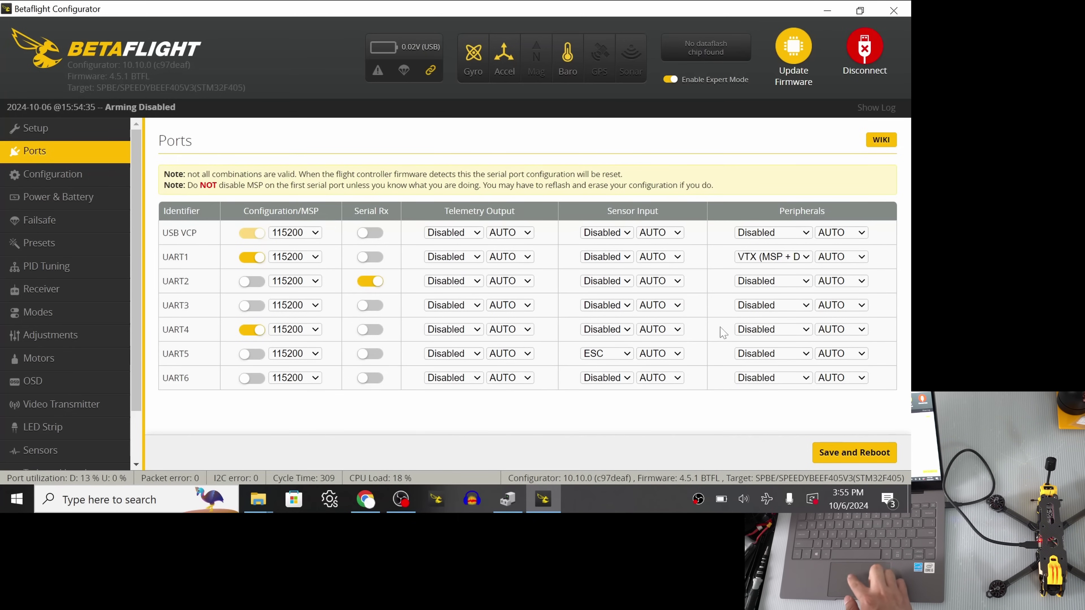
pyautogui.click(838, 453)
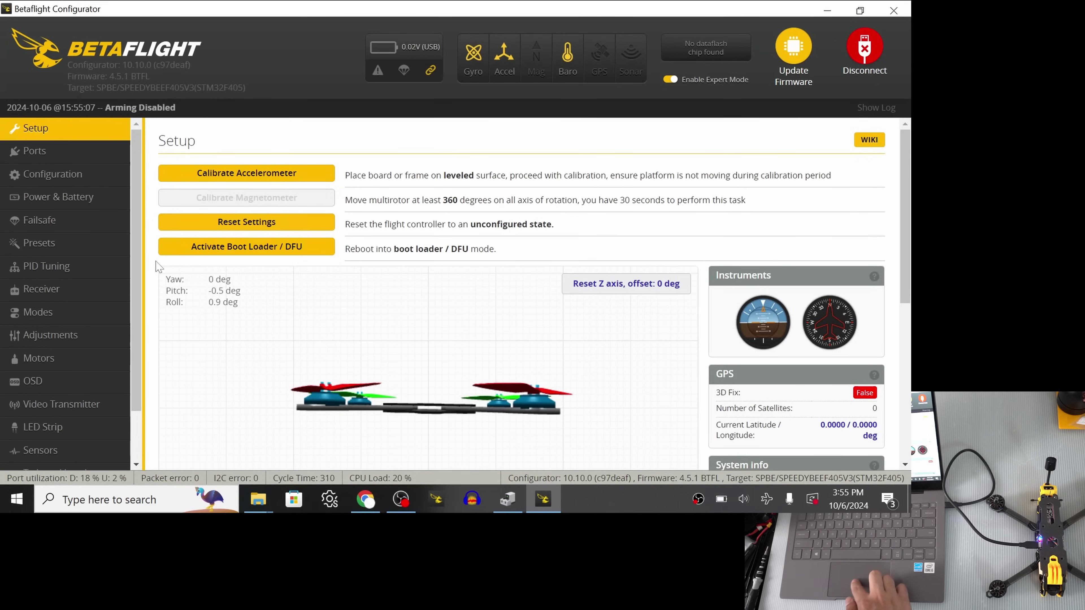
pyautogui.click(68, 295)
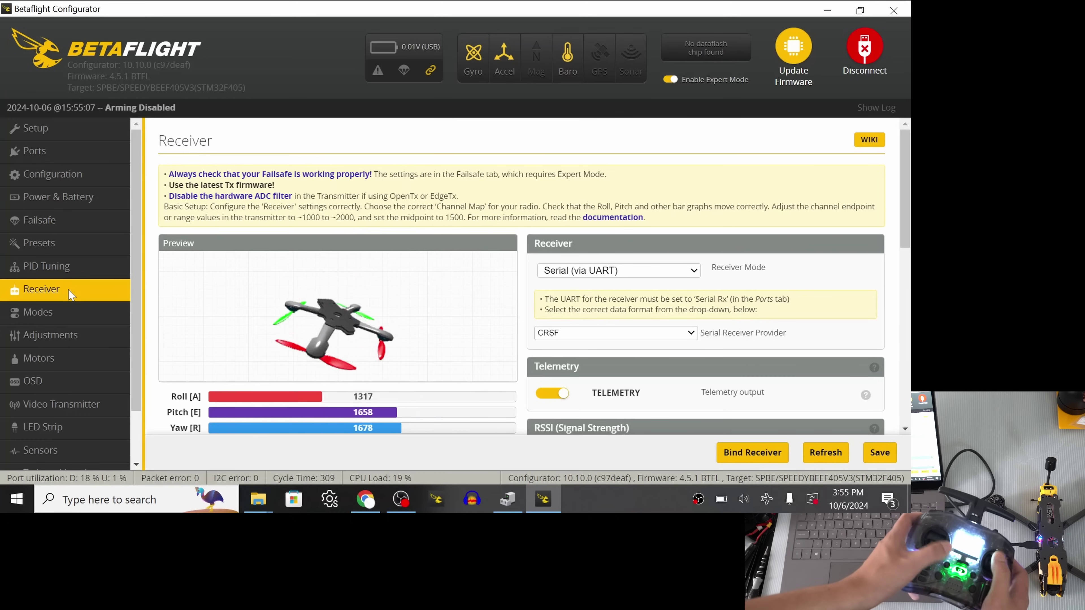
pyautogui.scroll(-3, 318, 252)
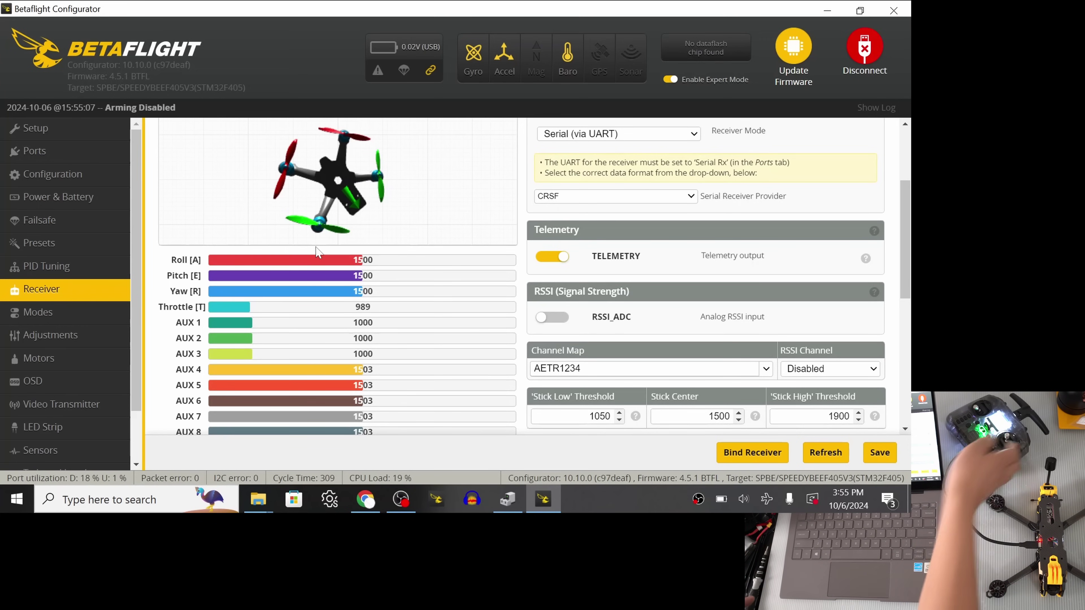
# Add an ARM mode range on AUX 1 spanning 1300 to 2100
pyautogui.click(68, 310)
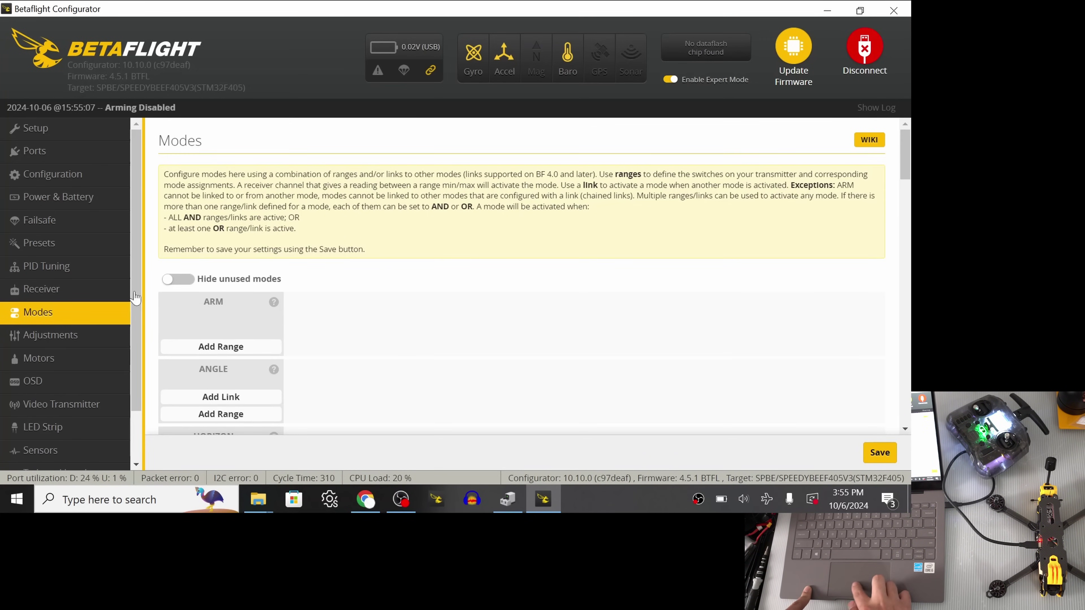
pyautogui.scroll(-20, 388, 291)
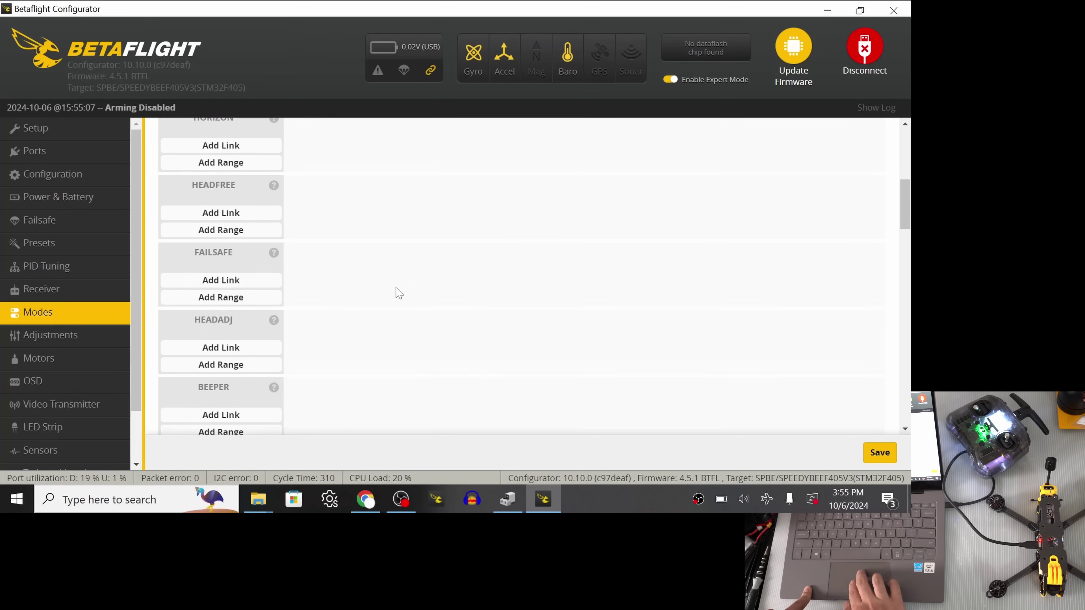
pyautogui.scroll(-18, 399, 293)
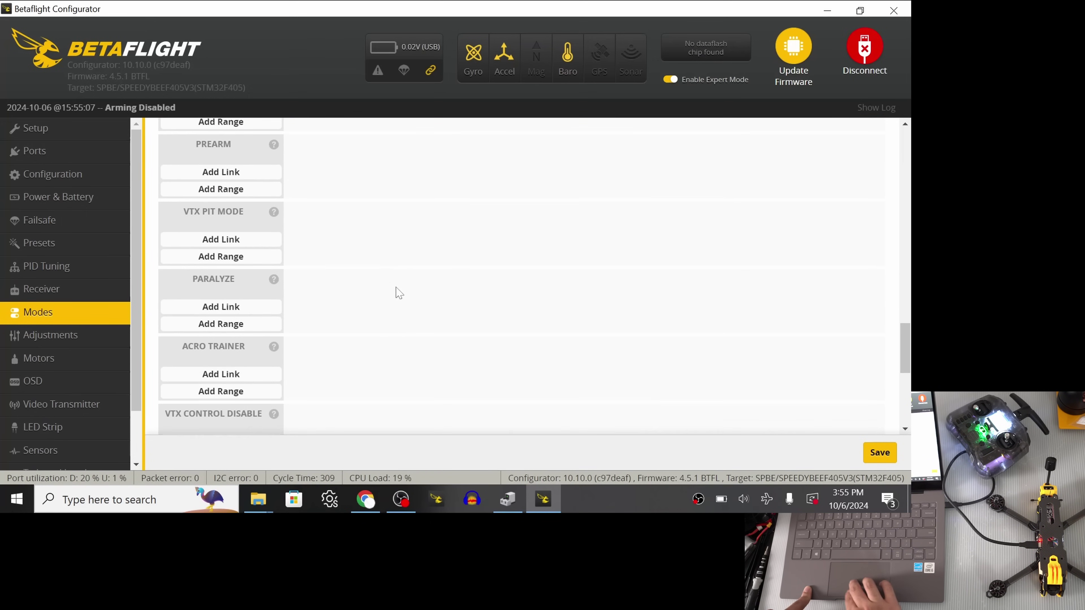
pyautogui.scroll(20, 399, 293)
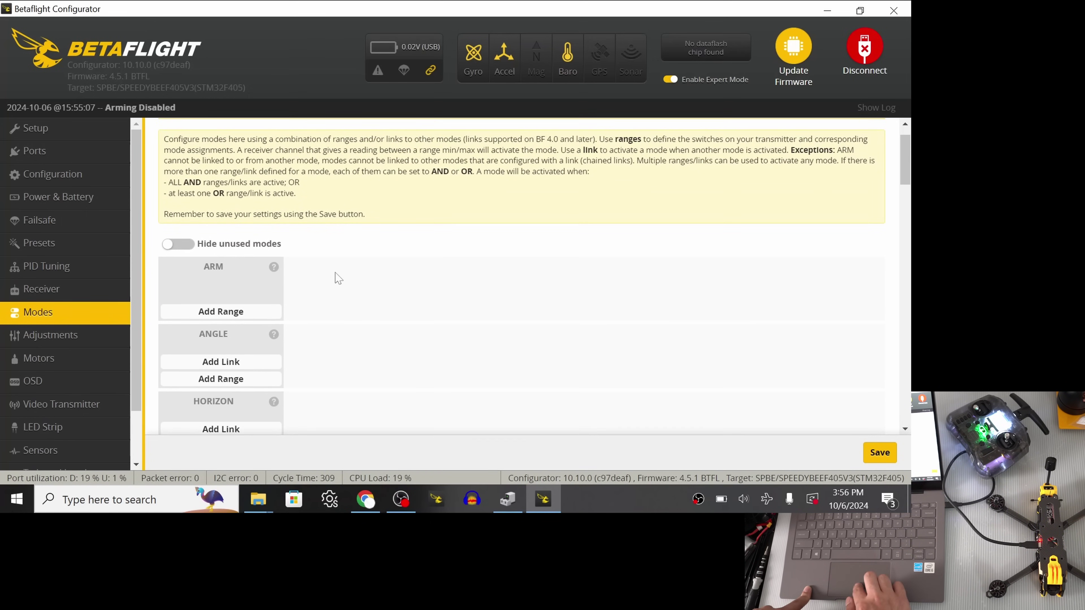
pyautogui.click(213, 319)
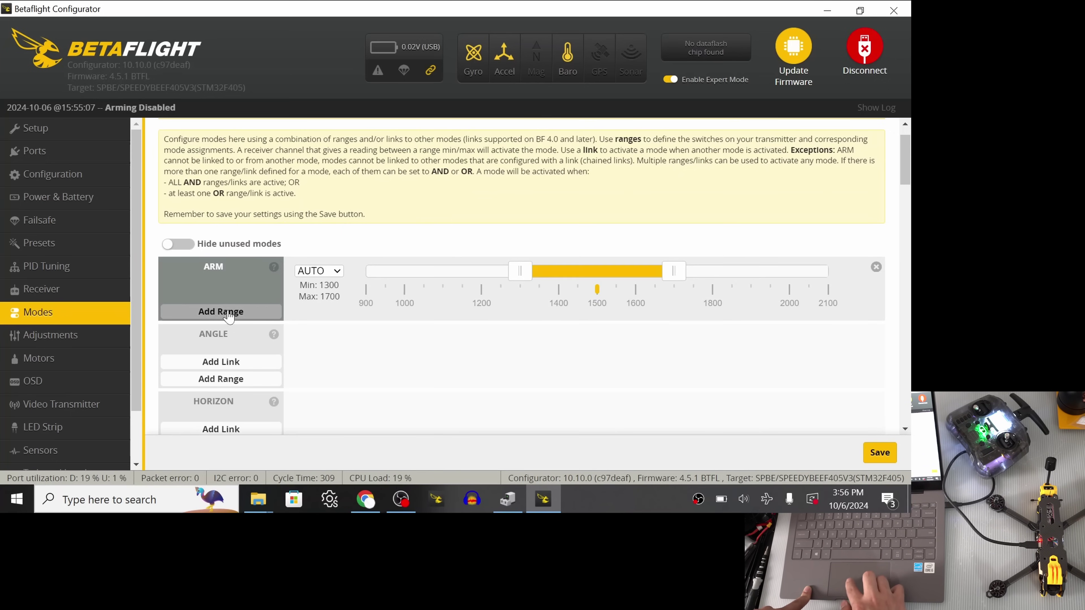
pyautogui.click(323, 274)
pyautogui.click(320, 293)
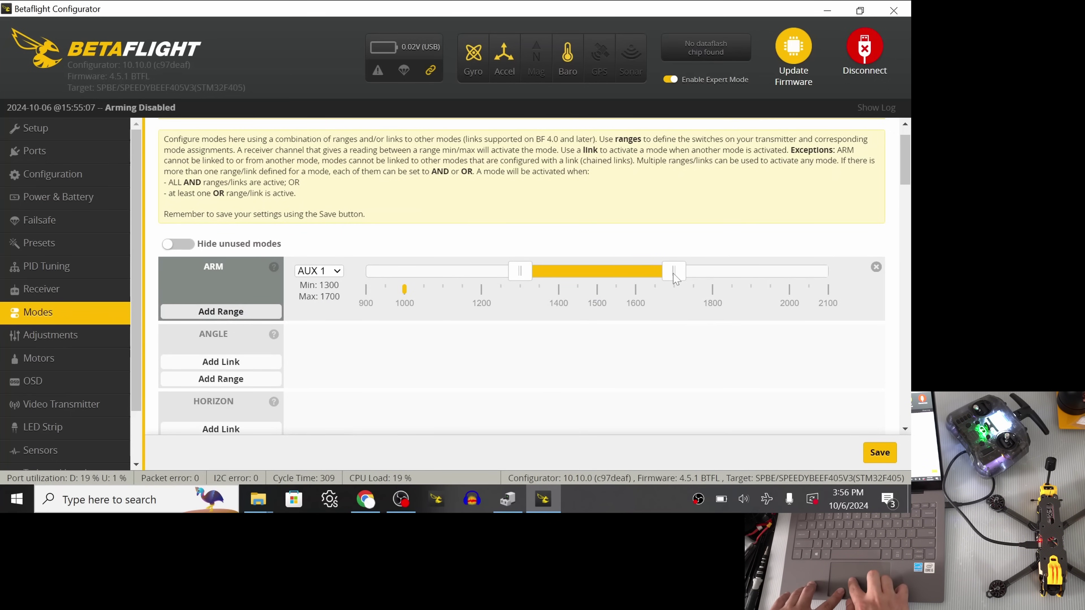
pyautogui.moveTo(673, 276); pyautogui.dragTo(803, 280)
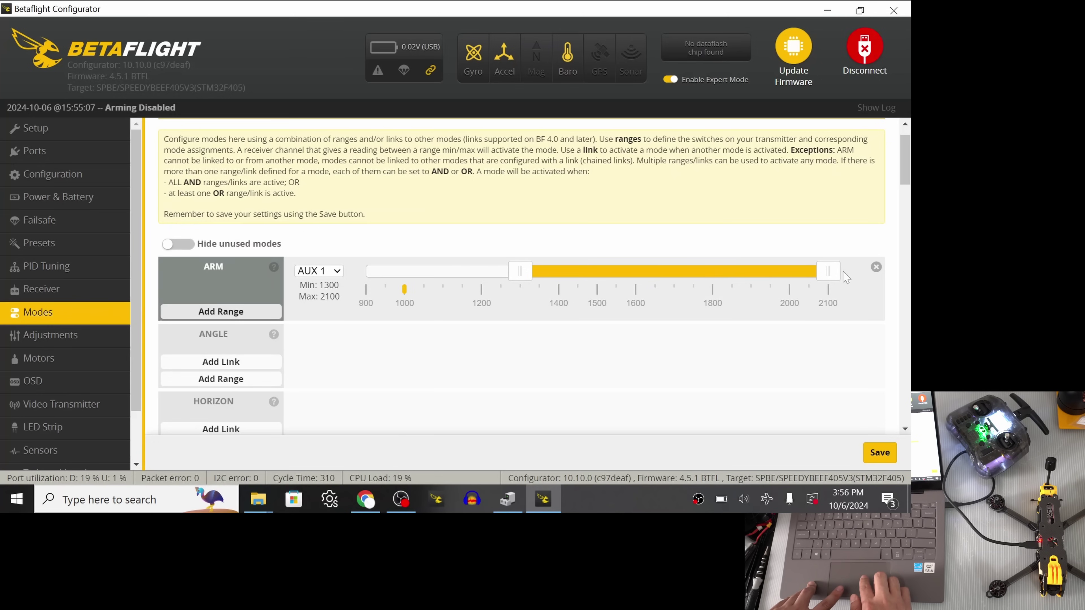
# Add an ANGLE mode range on AUX 2 spanning 1300 to 2100 and save the modes
pyautogui.scroll(-1, 724, 291)
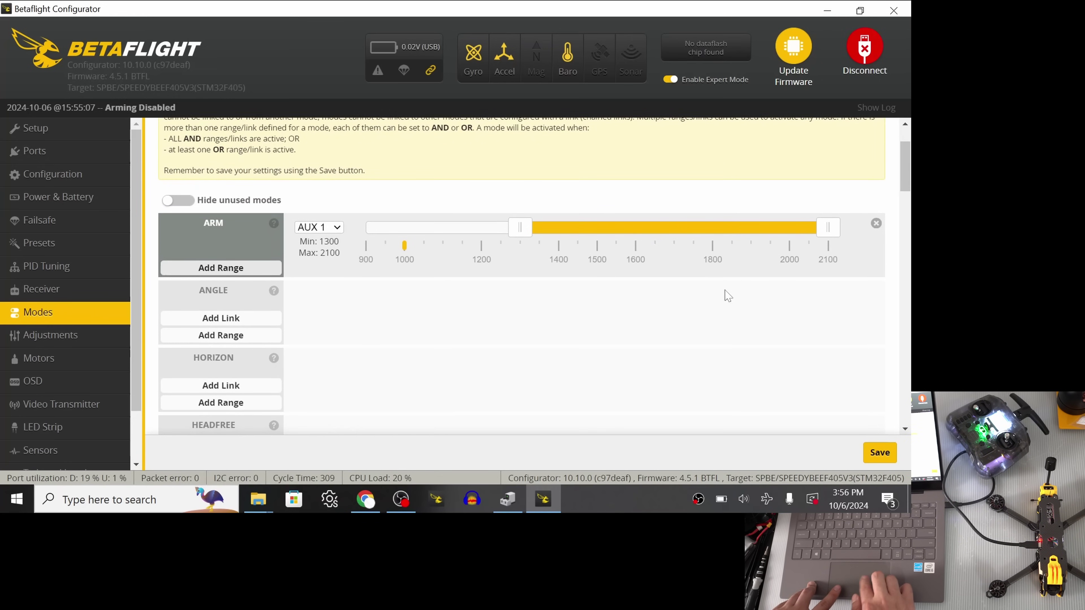
pyautogui.click(224, 337)
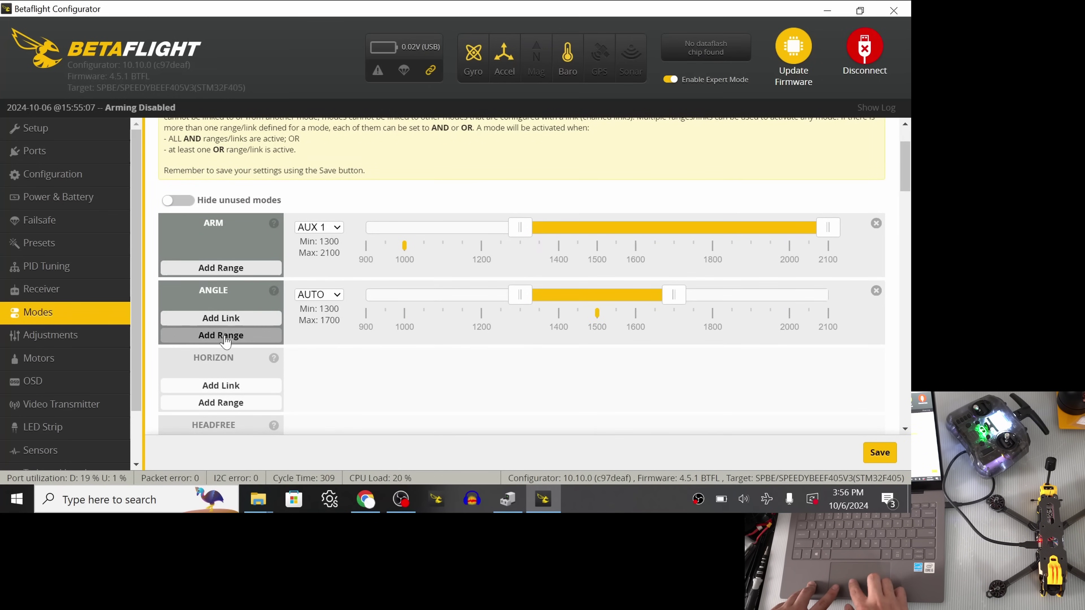
pyautogui.click(335, 299)
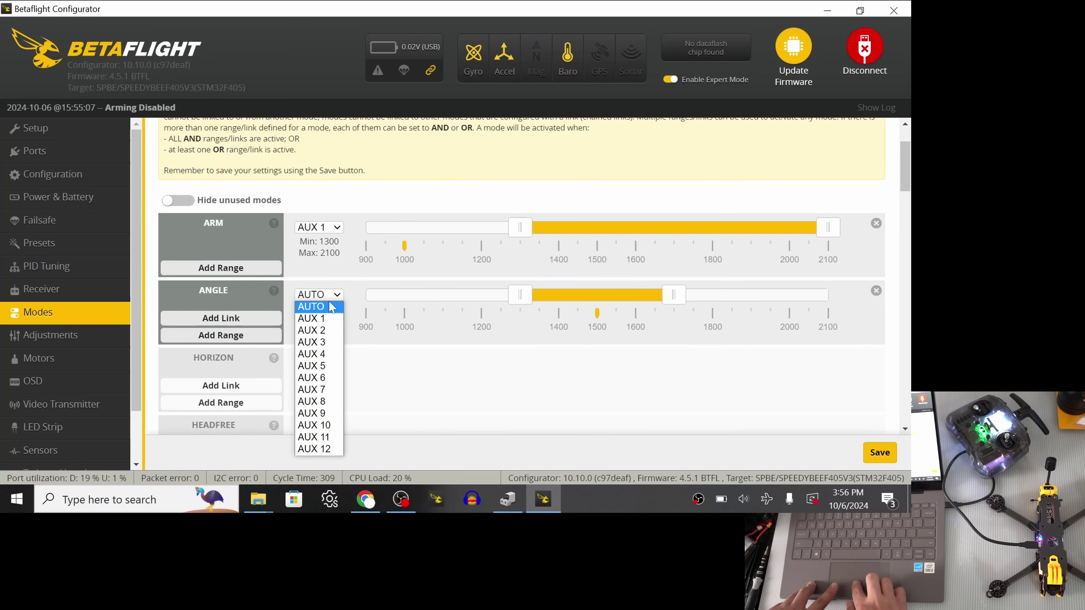
pyautogui.click(312, 330)
pyautogui.moveTo(673, 296); pyautogui.dragTo(849, 296)
pyautogui.click(881, 454)
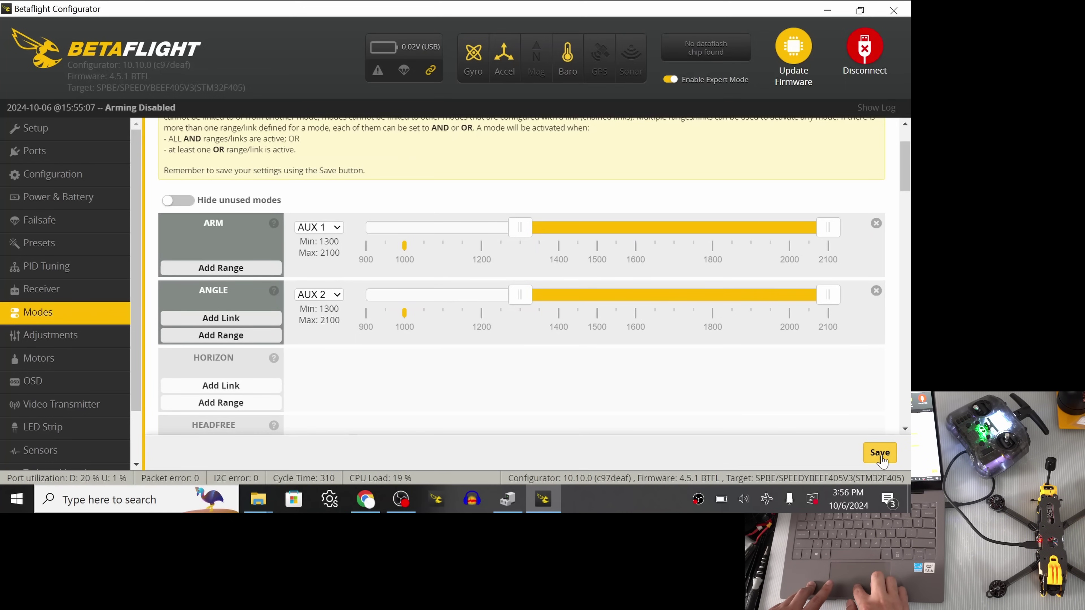
pyautogui.click(881, 460)
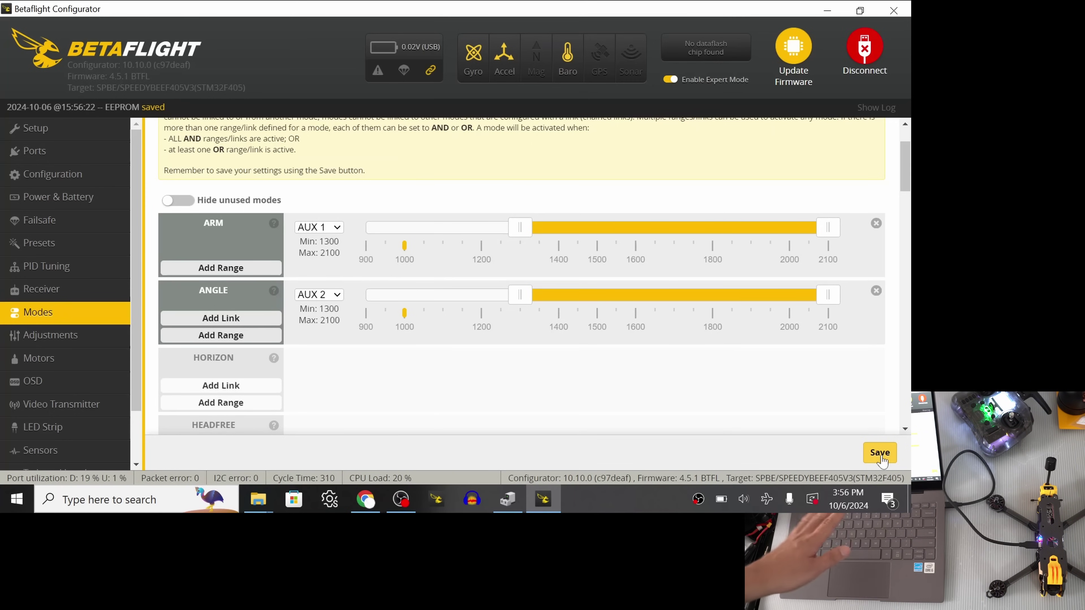
pyautogui.click(881, 455)
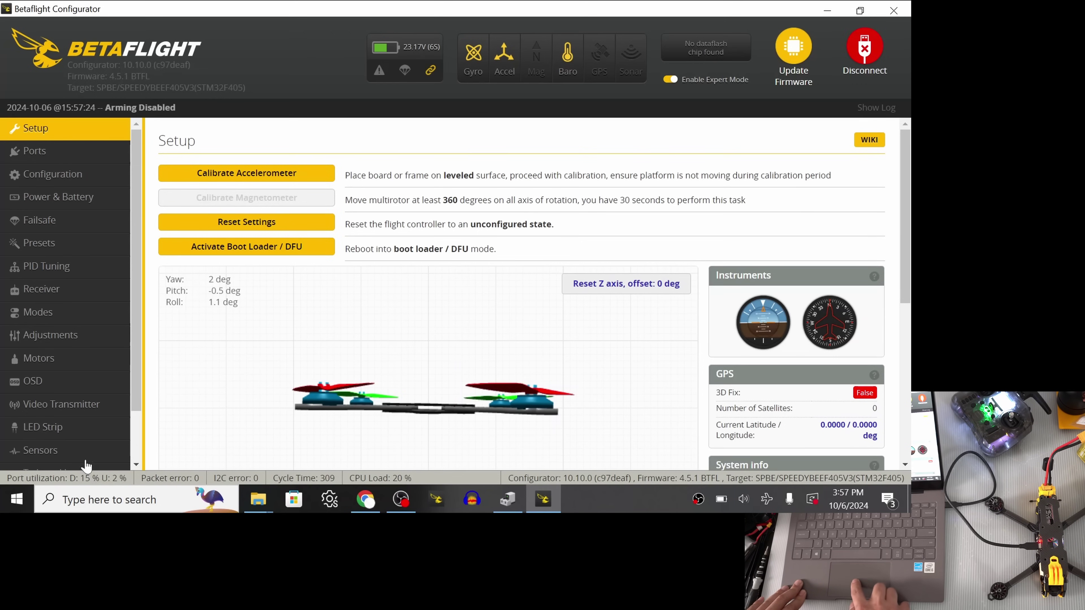
# Reorder the motors, accepting the propeller risk, identifying the spinning ones as rear right, front right, rear left, front left, and save the order
pyautogui.click(65, 360)
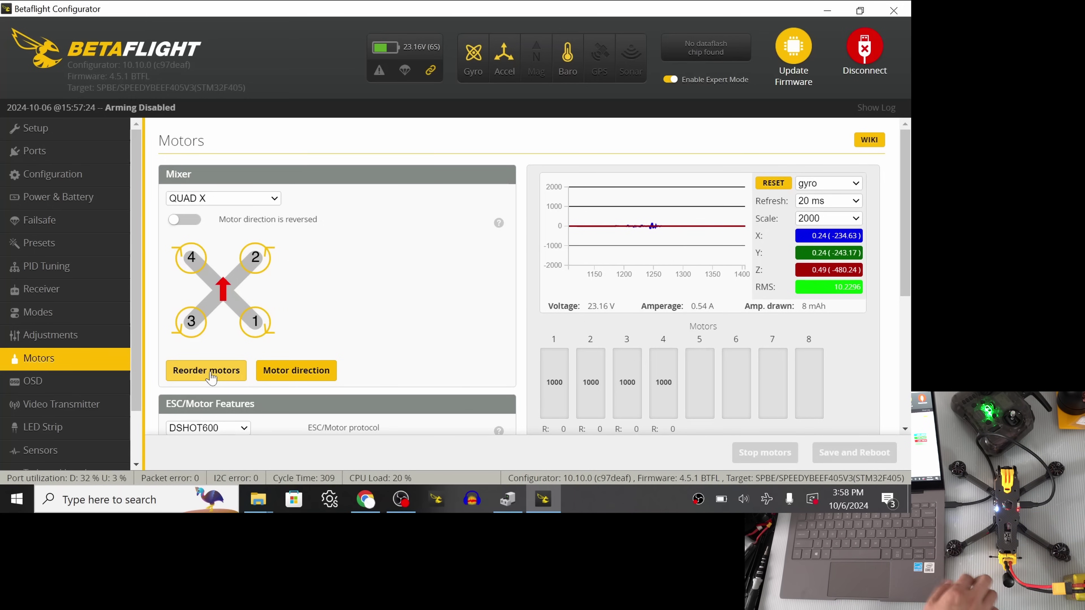
pyautogui.click(207, 371)
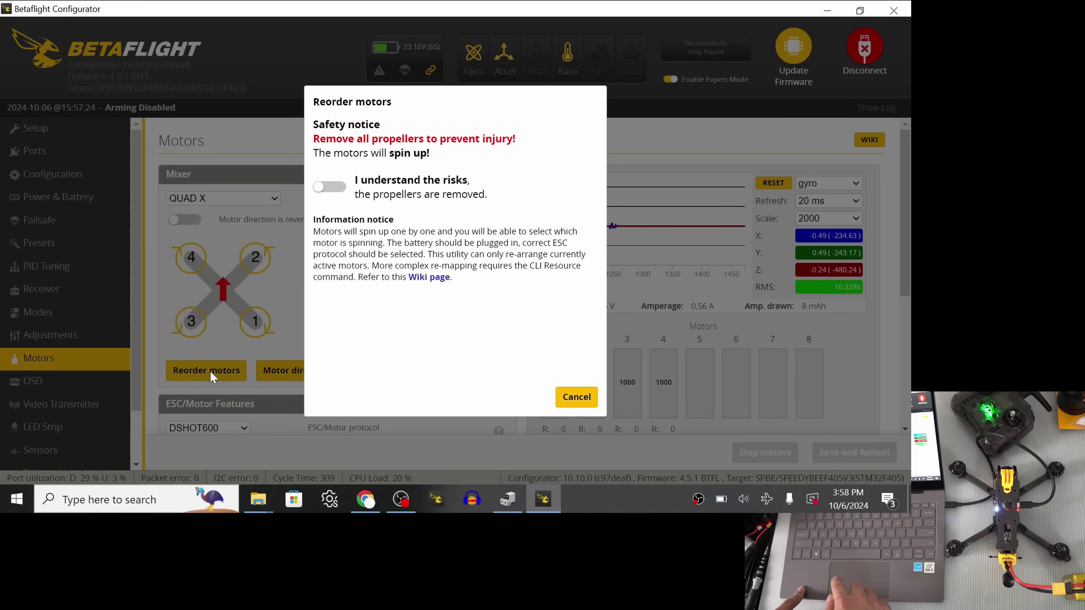
pyautogui.click(333, 188)
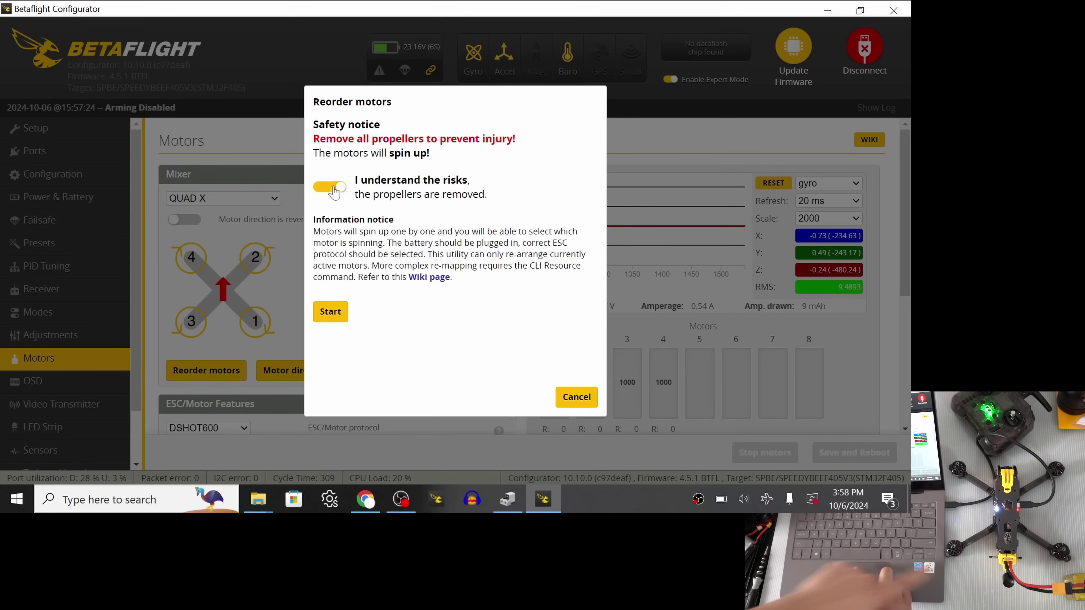
pyautogui.click(331, 313)
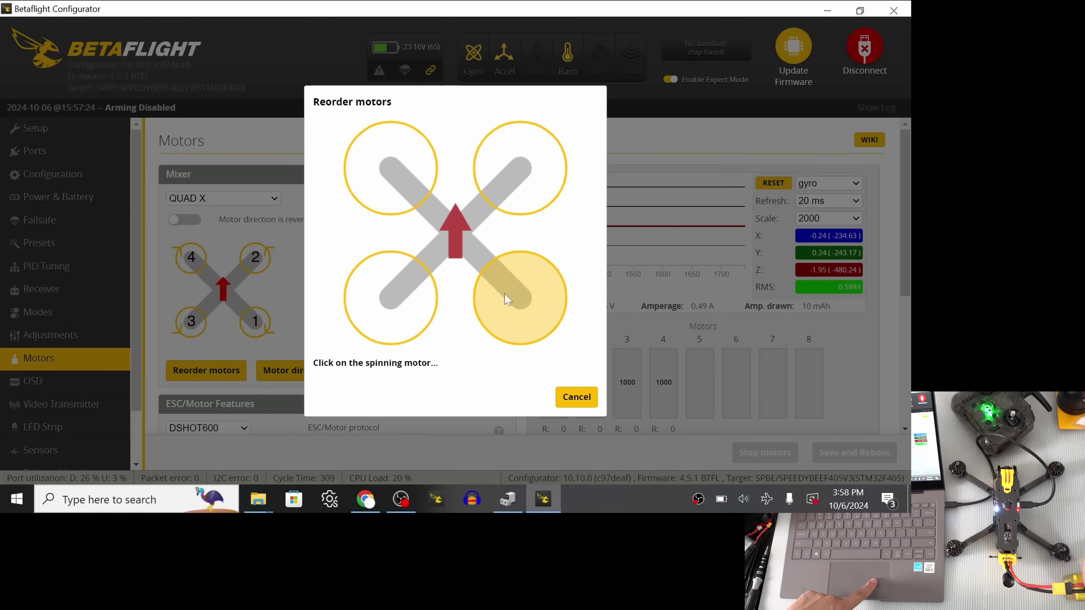
pyautogui.click(519, 292)
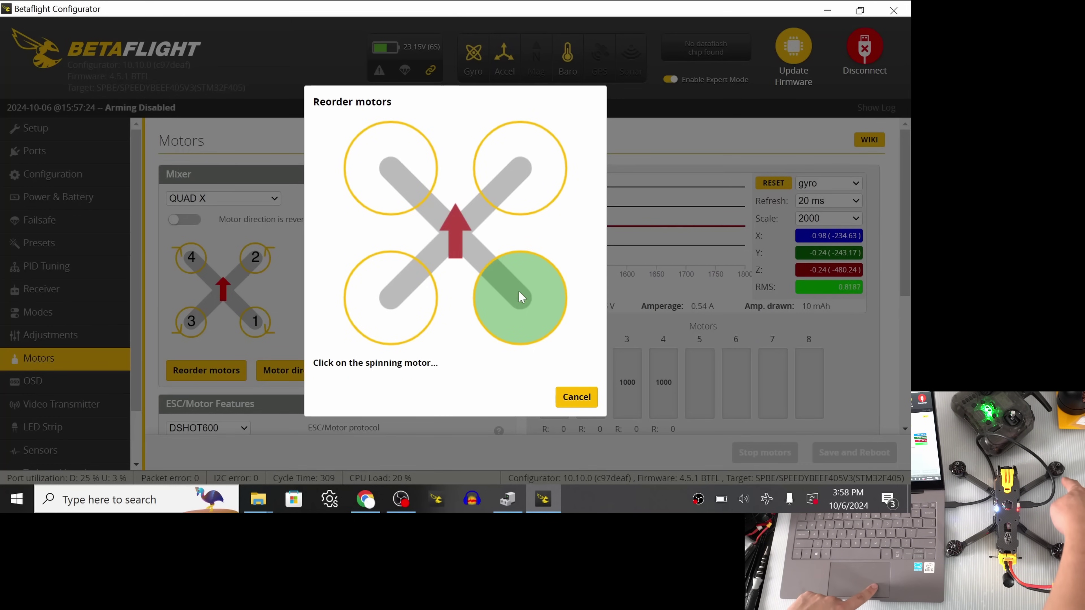
pyautogui.click(519, 163)
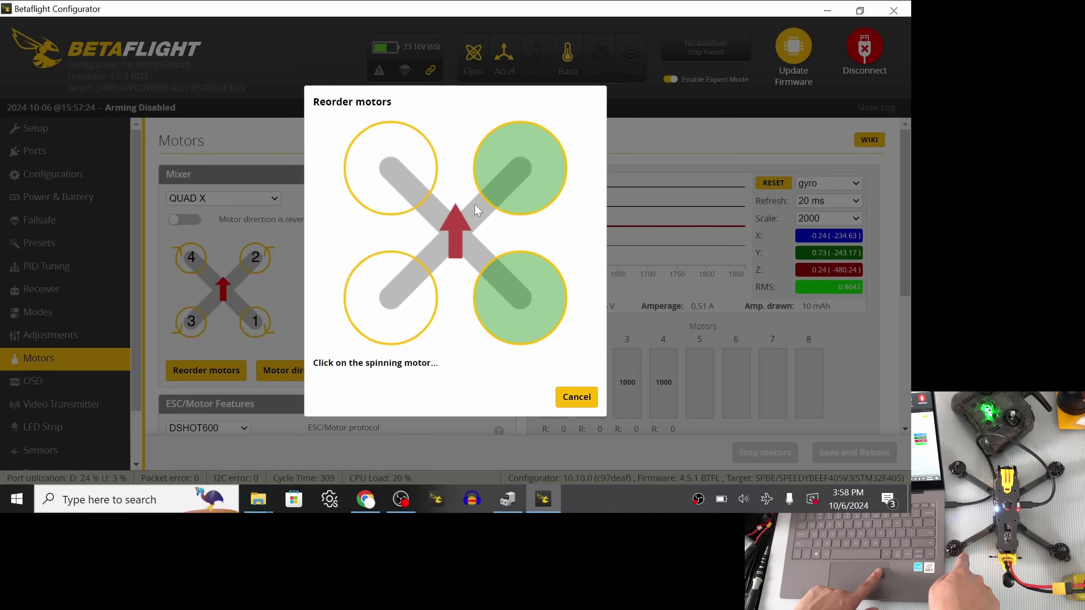
pyautogui.click(404, 298)
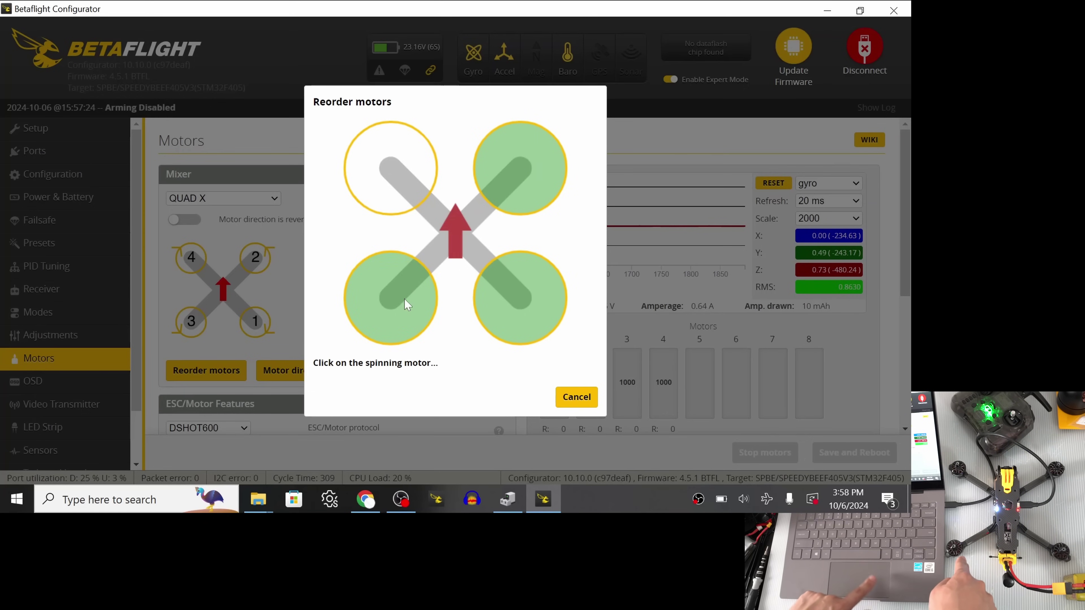
pyautogui.click(369, 166)
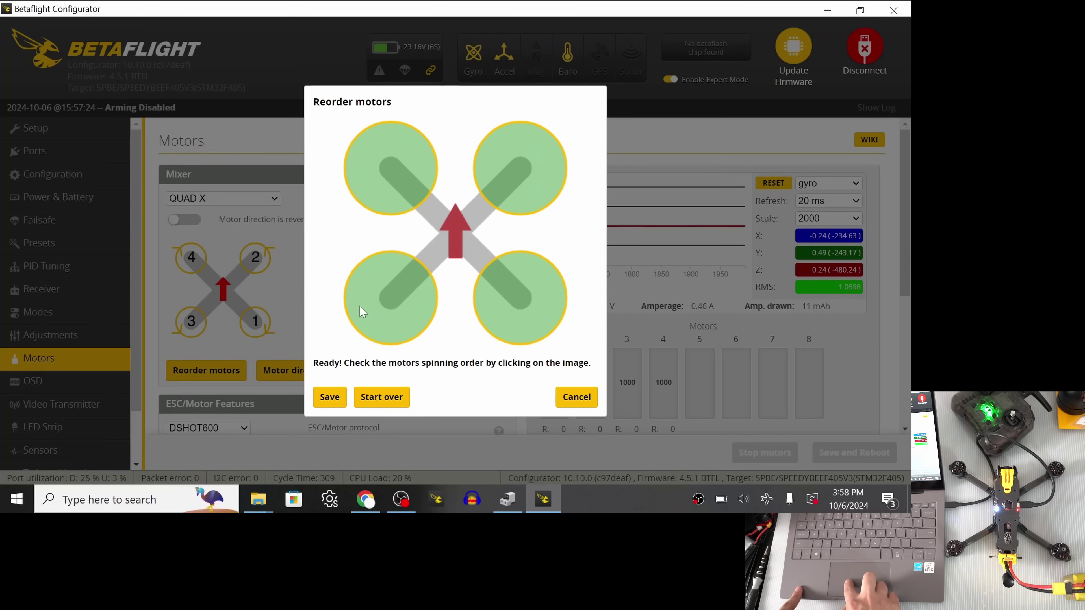
pyautogui.click(328, 397)
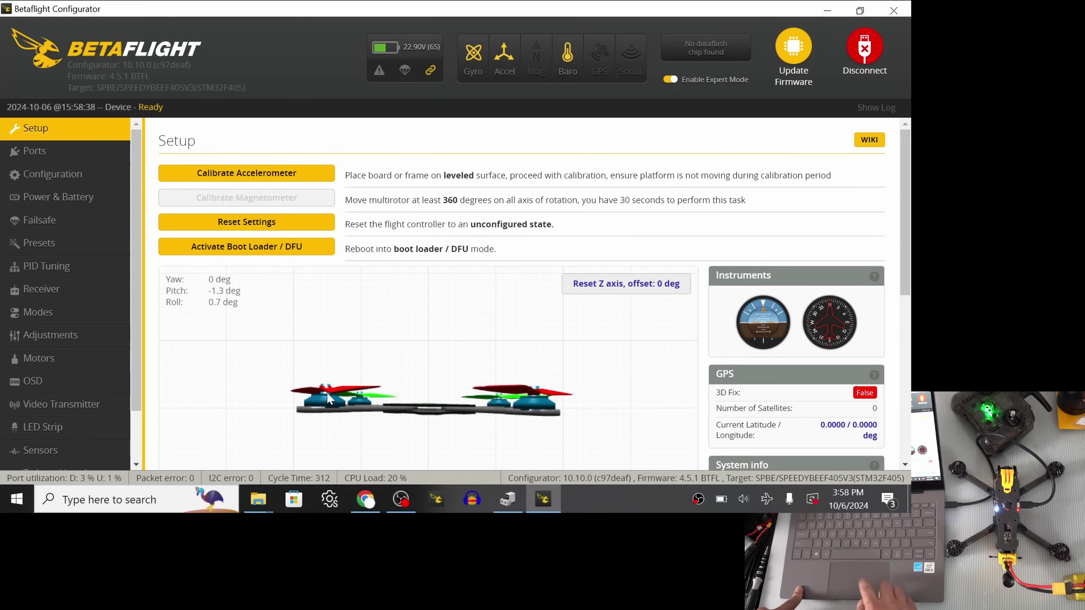
# Open the individual motor direction setup, accepting the risk notice that all propellers are removed
pyautogui.click(101, 313)
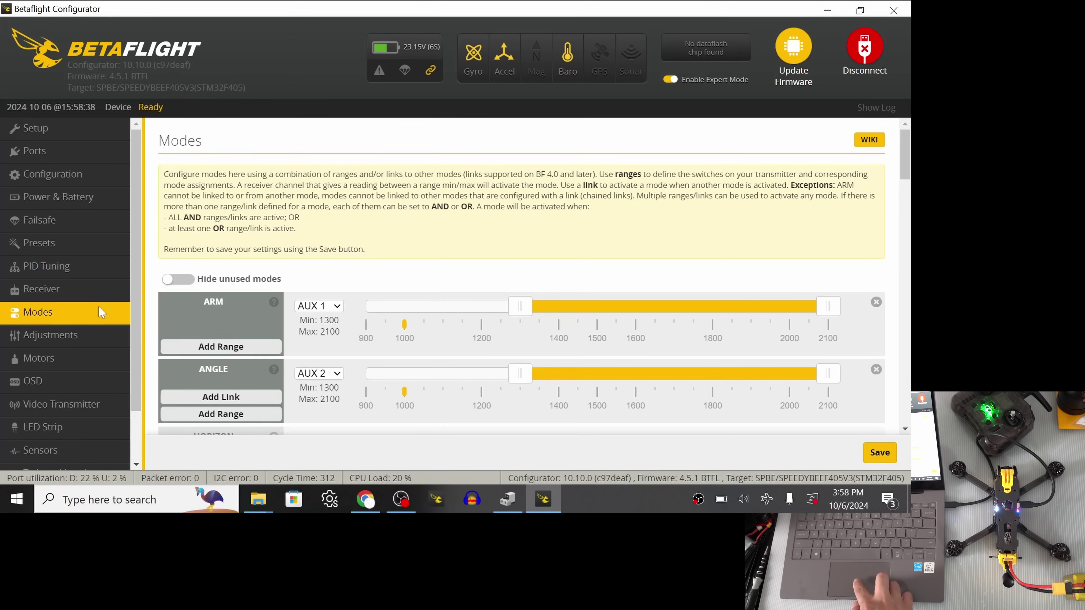
pyautogui.click(81, 357)
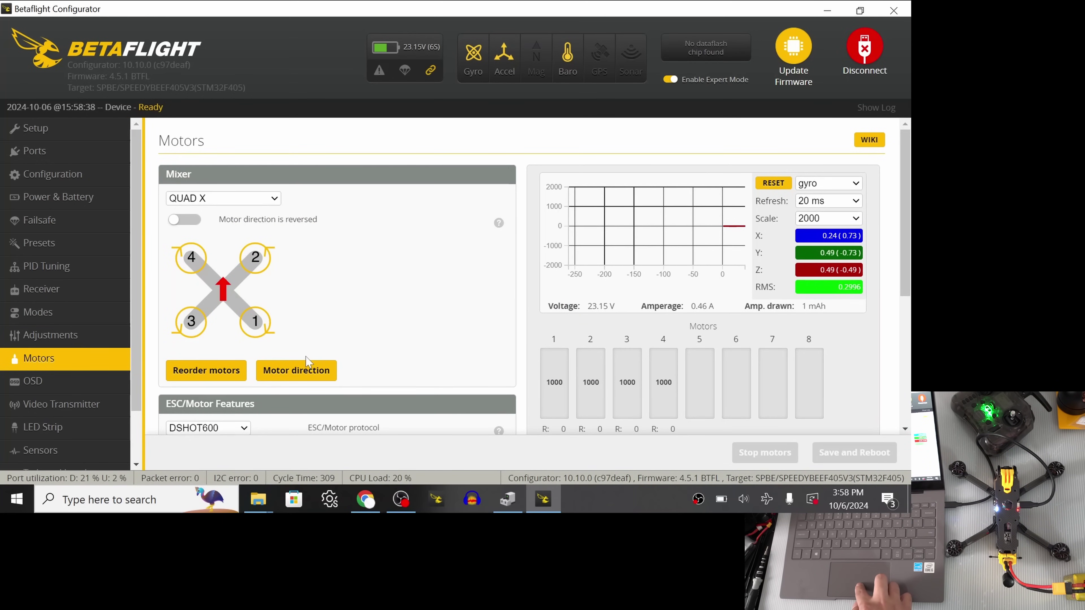
pyautogui.click(296, 370)
pyautogui.click(345, 202)
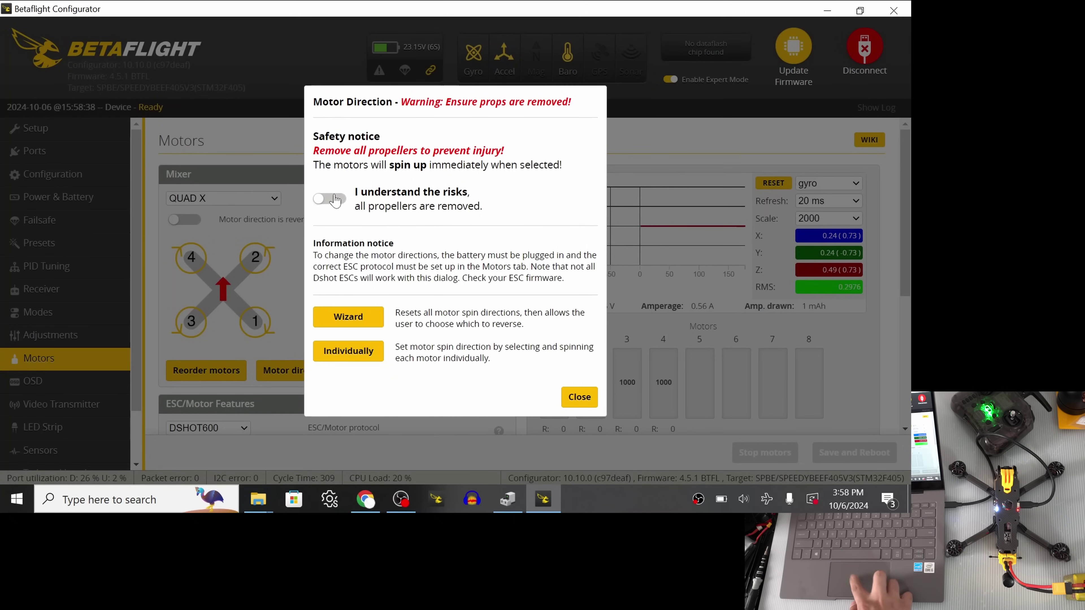
pyautogui.click(352, 358)
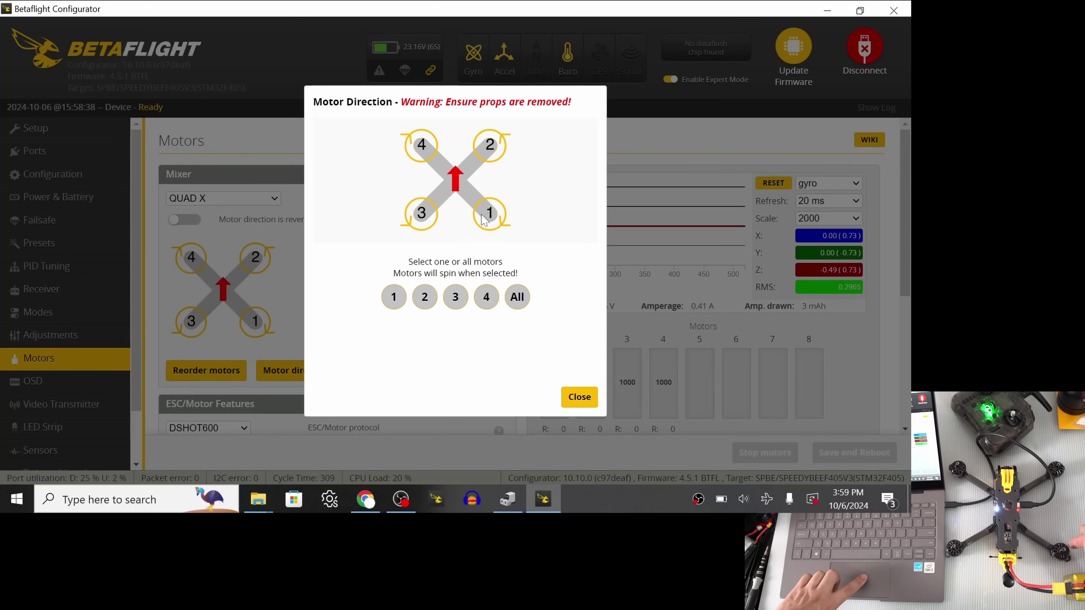
# Spin motor 1 to check its rotation and set its direction to Reverse
pyautogui.click(396, 299)
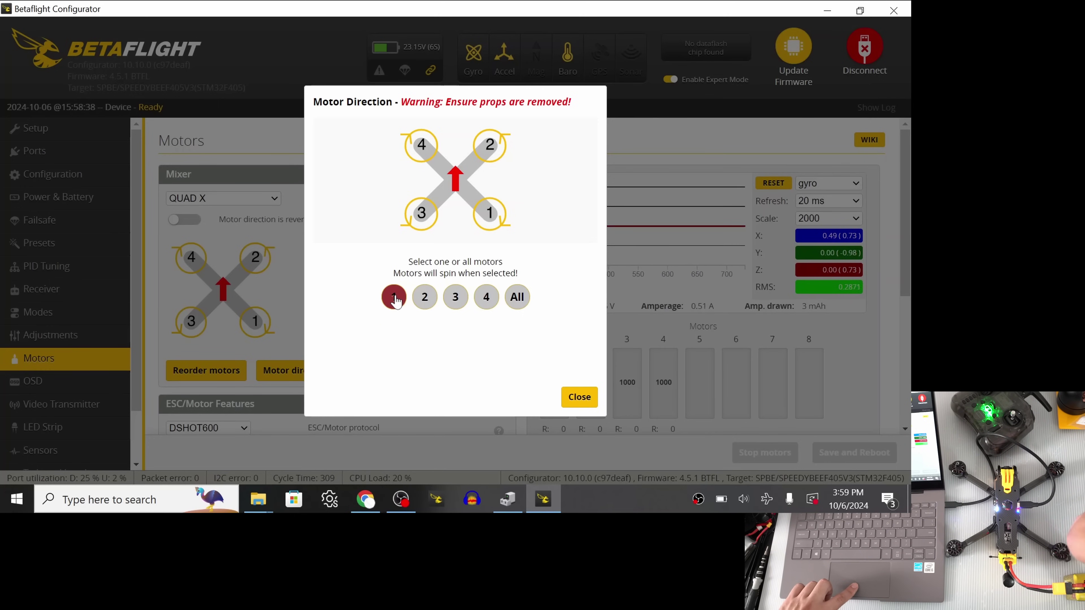
pyautogui.click(395, 299)
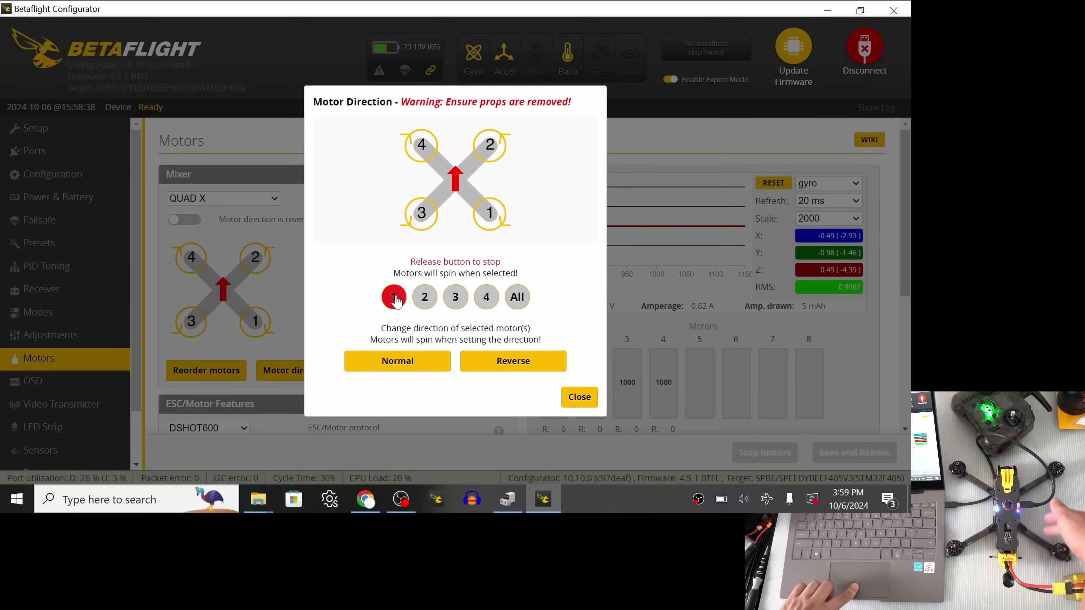
pyautogui.moveTo(396, 301); pyautogui.dragTo(396, 301)
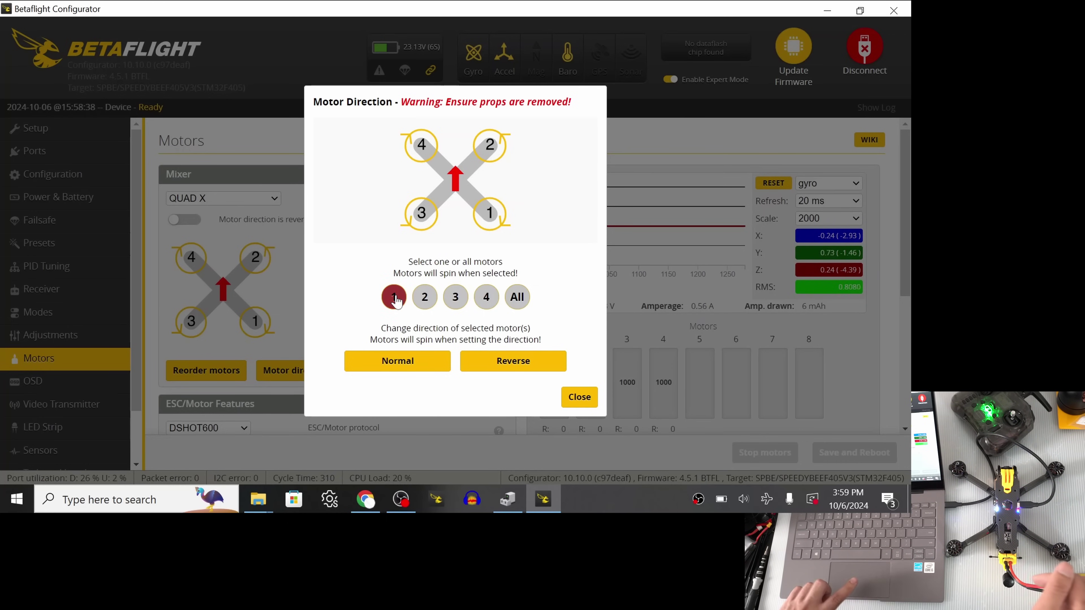
pyautogui.moveTo(487, 362); pyautogui.dragTo(489, 374)
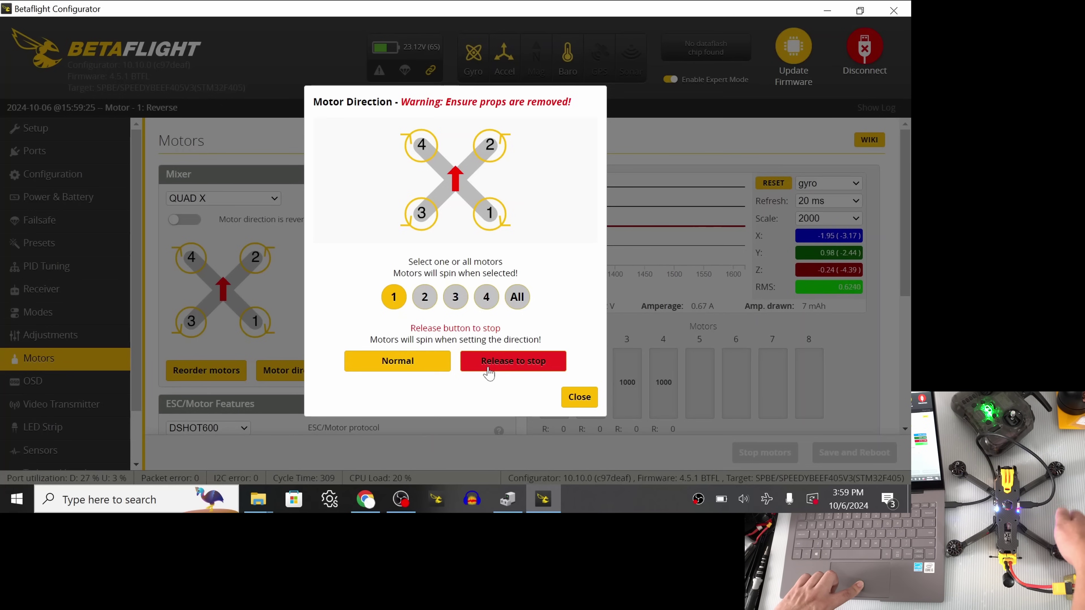
pyautogui.moveTo(490, 374); pyautogui.dragTo(489, 367)
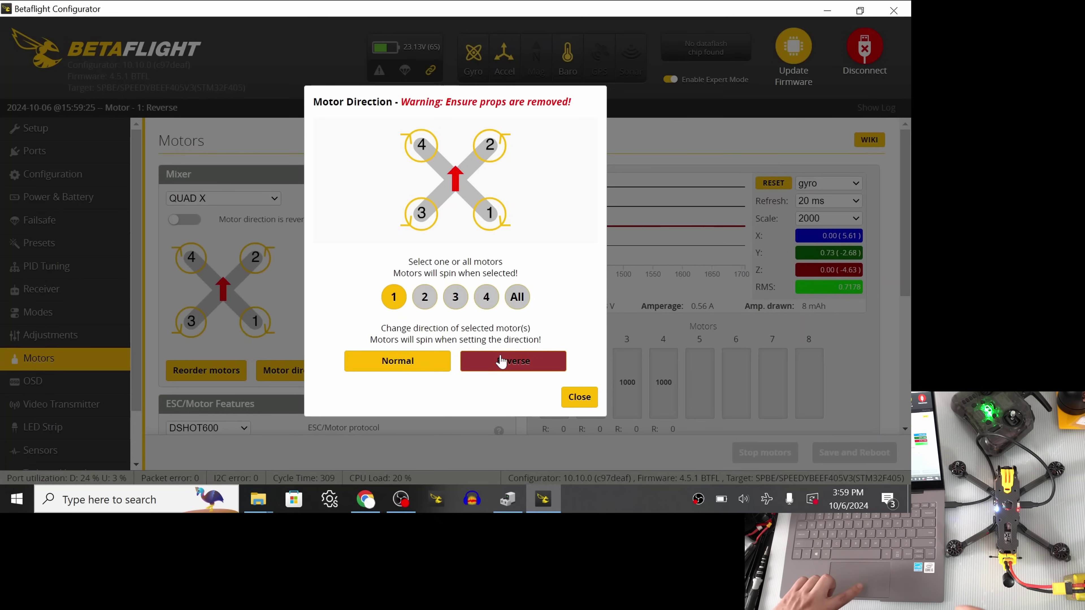
# Spin motors 2 and 3 one at a time to check their rotation and set both to Reverse
pyautogui.moveTo(424, 301); pyautogui.dragTo(424, 307)
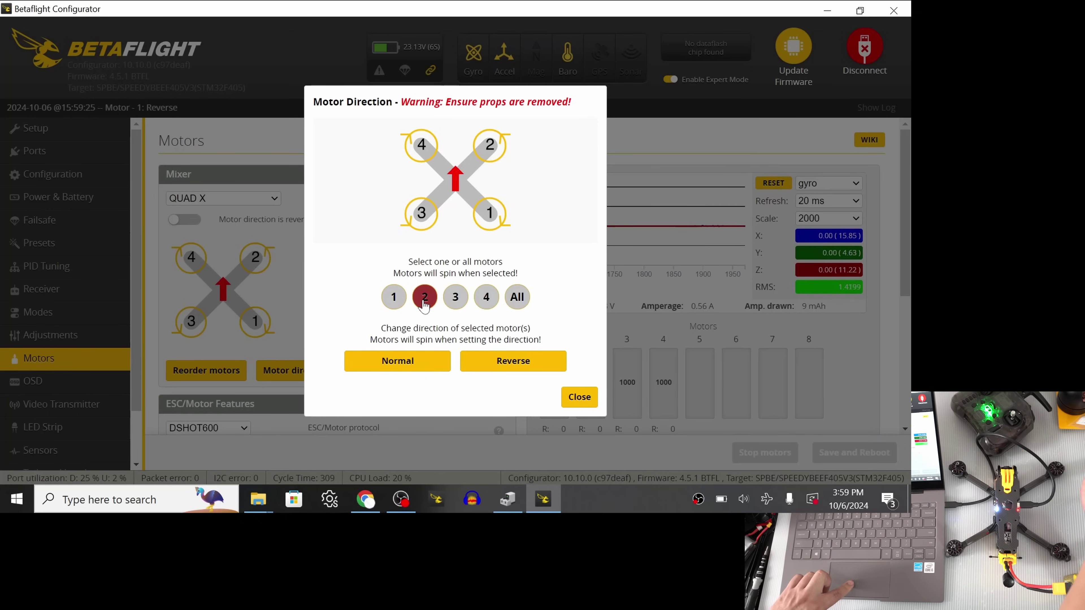
pyautogui.moveTo(508, 362); pyautogui.dragTo(513, 366)
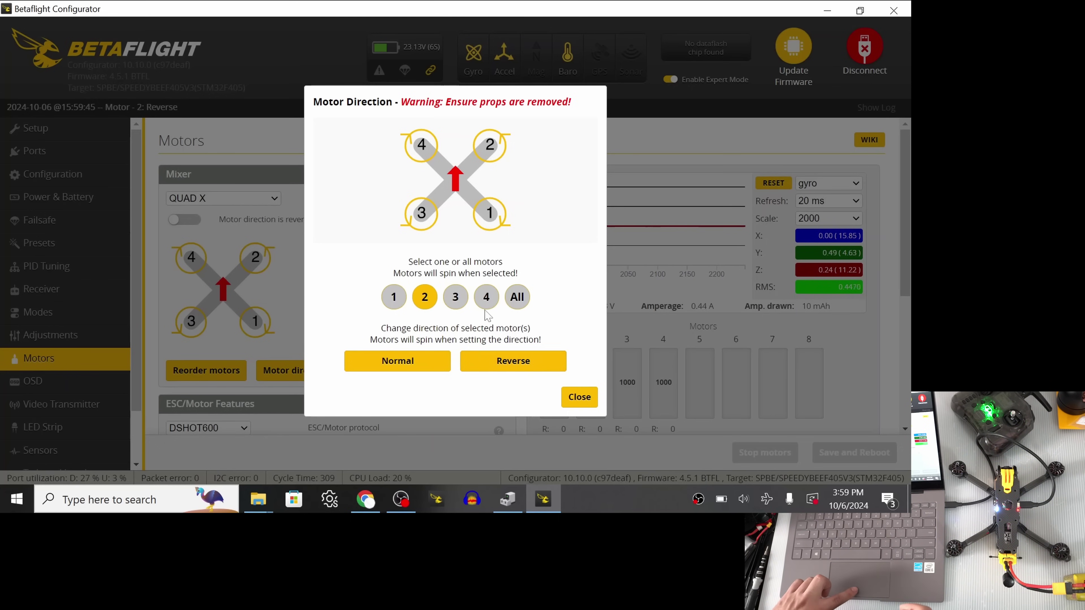
pyautogui.moveTo(456, 304); pyautogui.dragTo(457, 304)
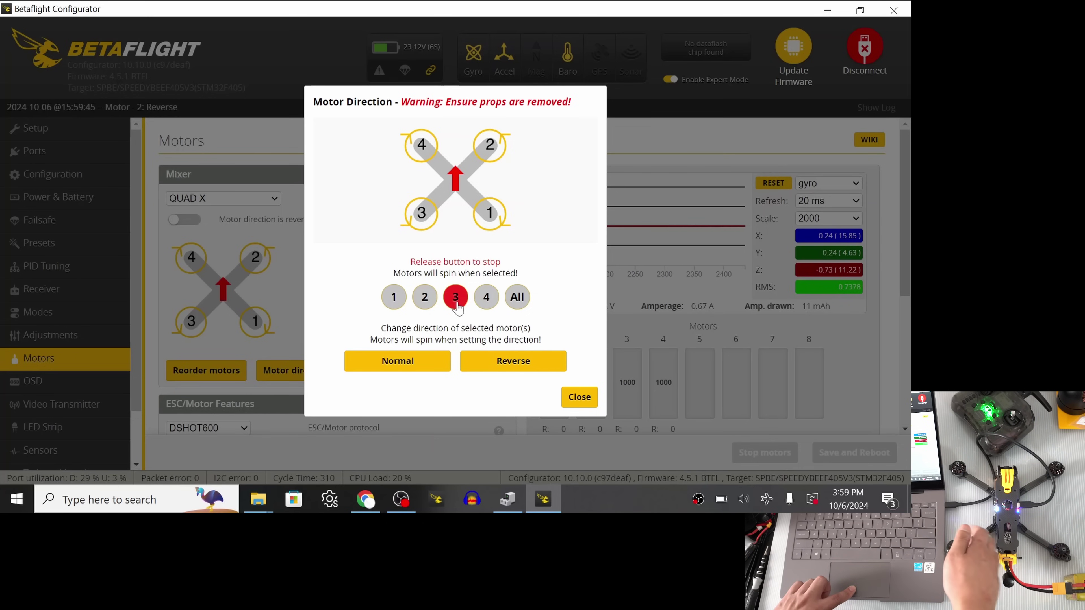
pyautogui.moveTo(456, 304); pyautogui.dragTo(456, 304)
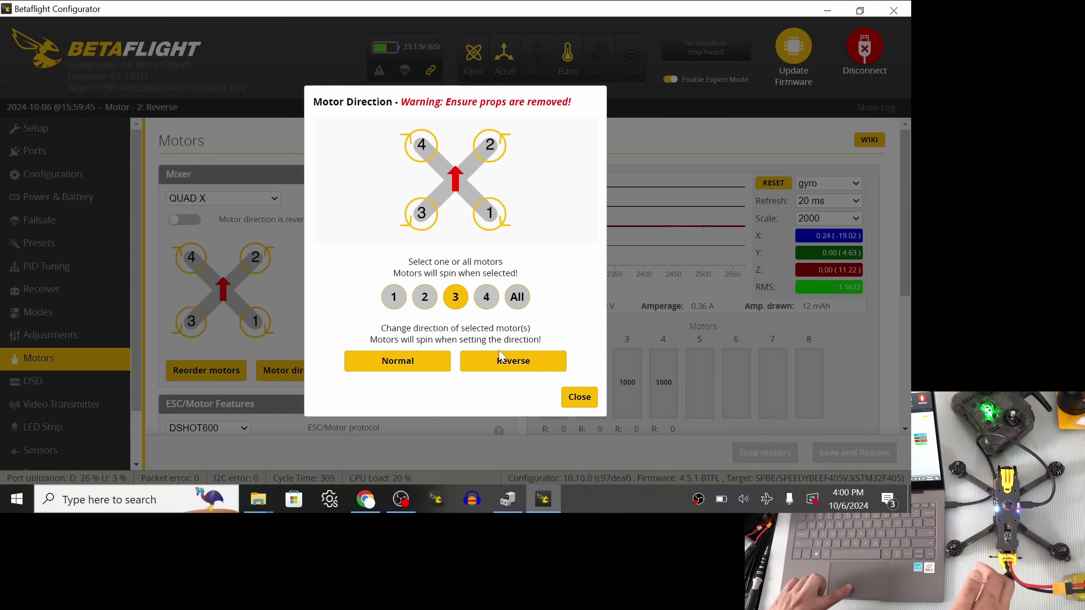
pyautogui.moveTo(514, 367); pyautogui.dragTo(514, 367)
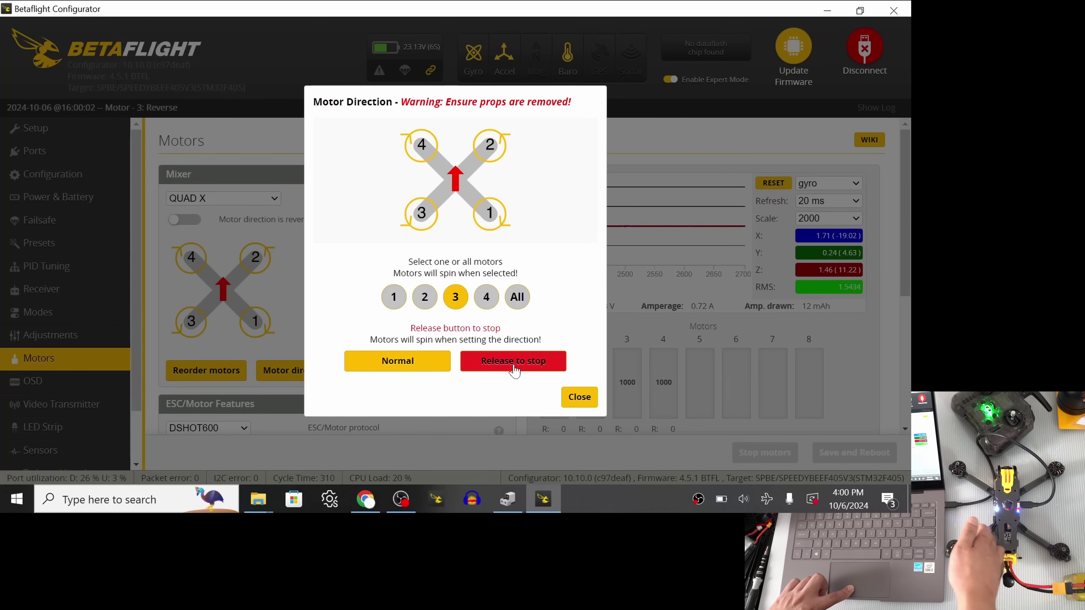
pyautogui.moveTo(514, 367); pyautogui.dragTo(513, 367)
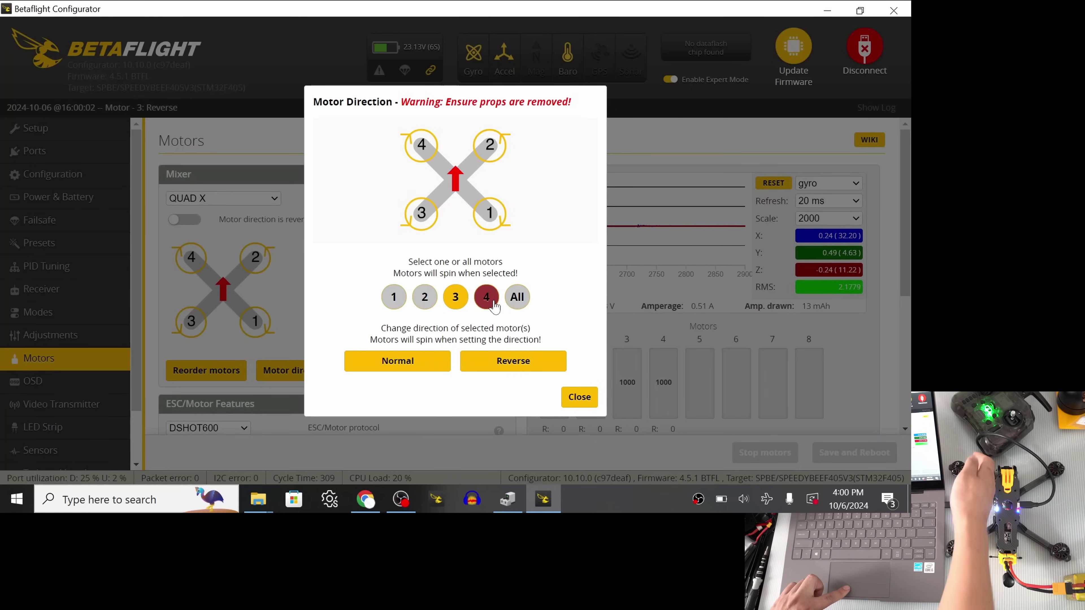
# Spin motor 4 to check its rotation, set its direction to Reverse, and close the motor direction dialog
pyautogui.moveTo(494, 303); pyautogui.dragTo(494, 304)
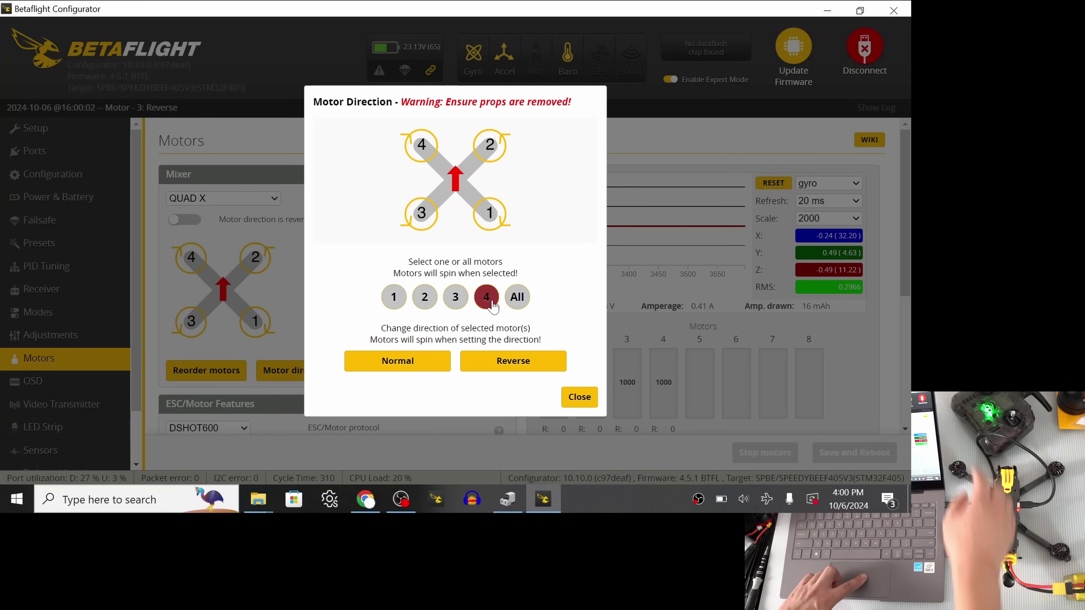
pyautogui.click(514, 365)
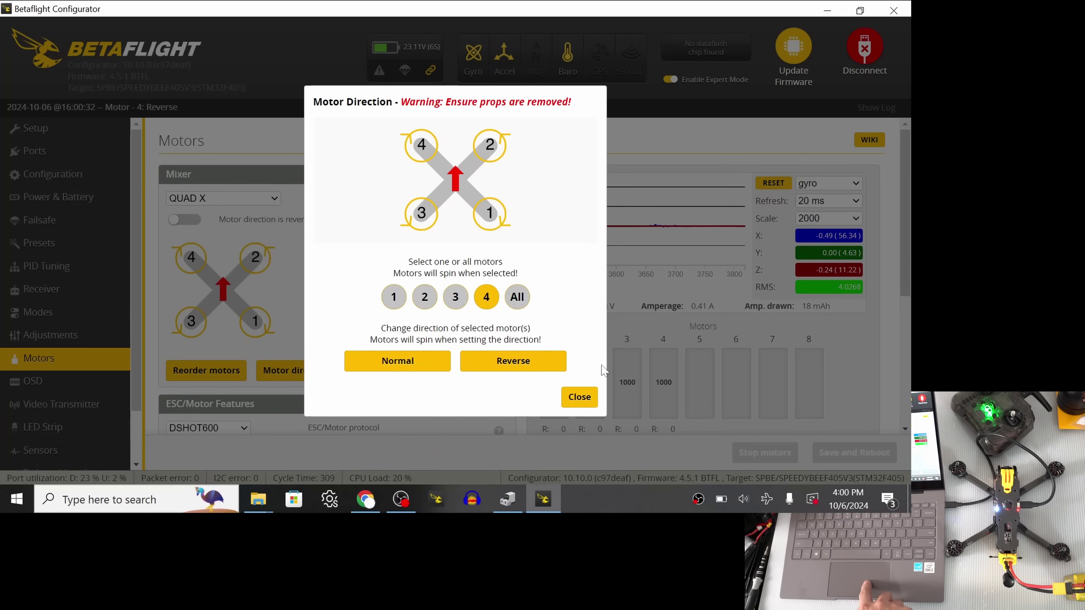
pyautogui.click(580, 397)
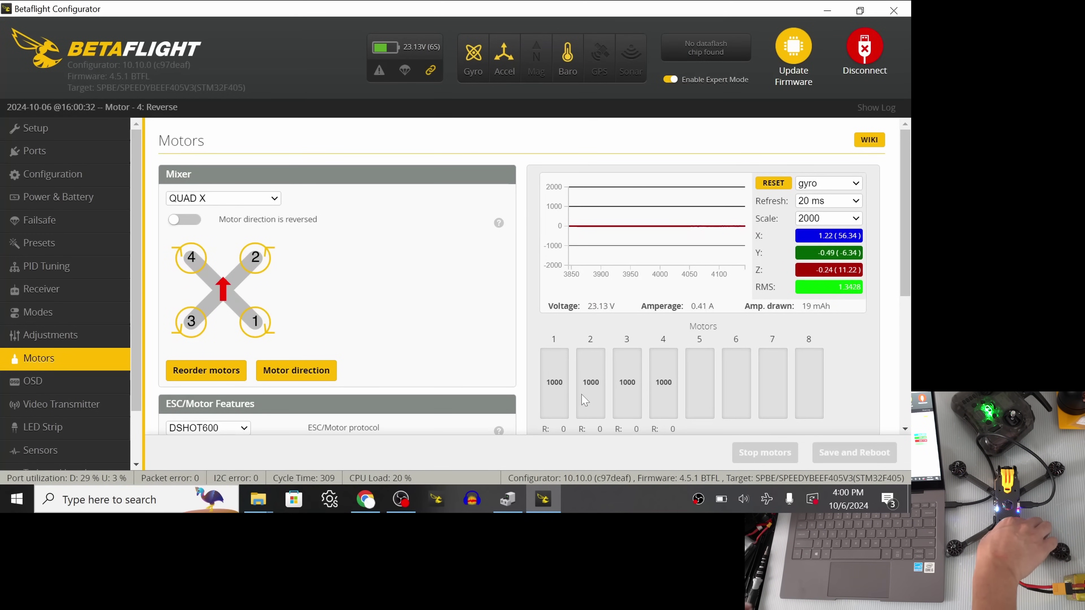
pyautogui.click(34, 150)
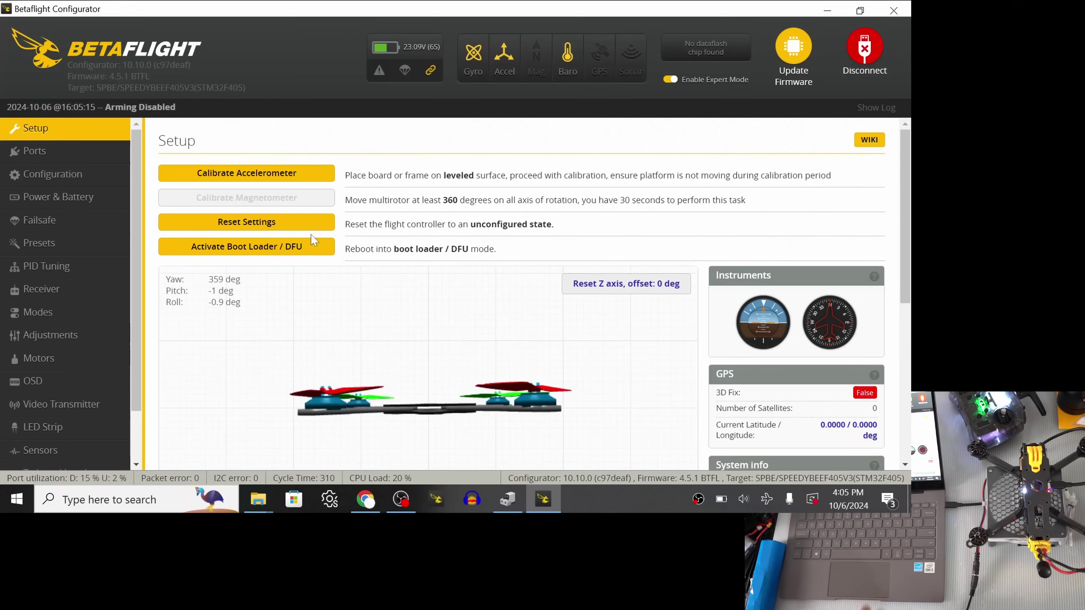
# Enable the Artificial horizon and Artificial horizon sidebars OSD elements for profile 1
pyautogui.click(42, 385)
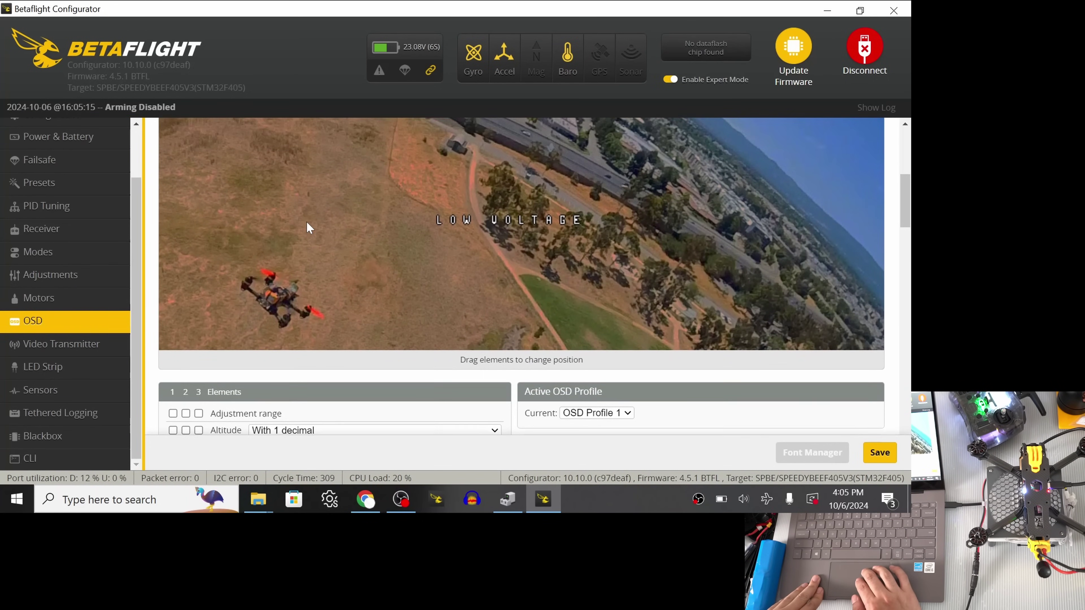
pyautogui.scroll(-4, 307, 223)
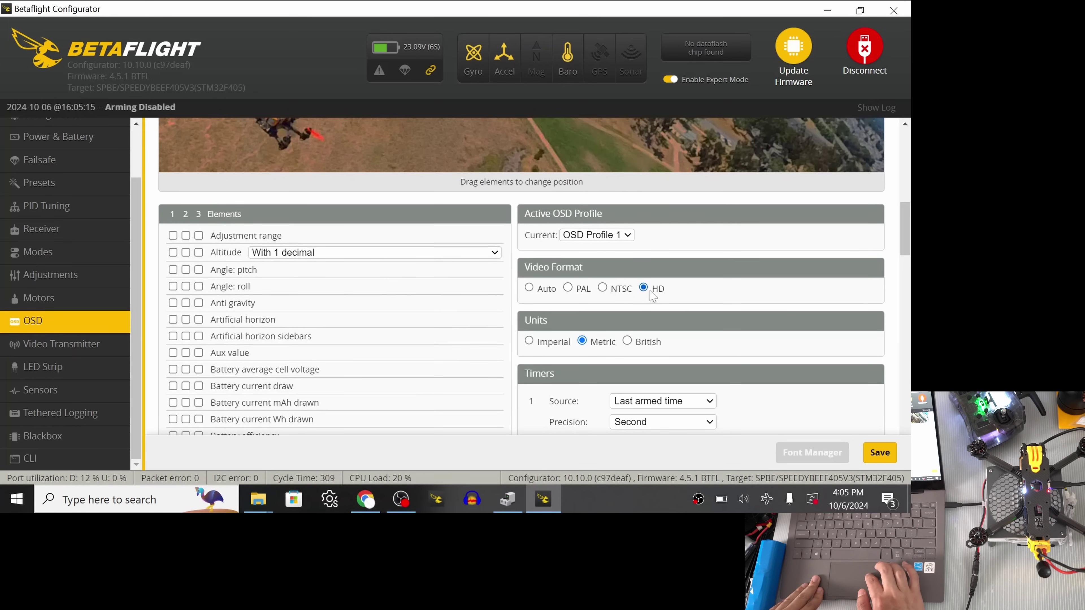
pyautogui.scroll(-1, 303, 315)
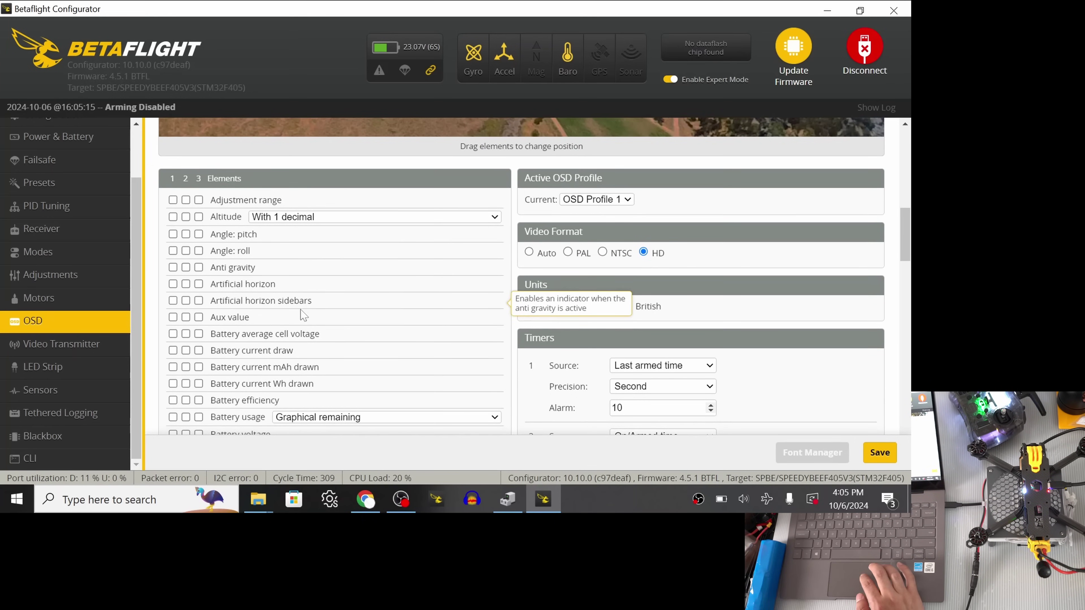
pyautogui.click(172, 283)
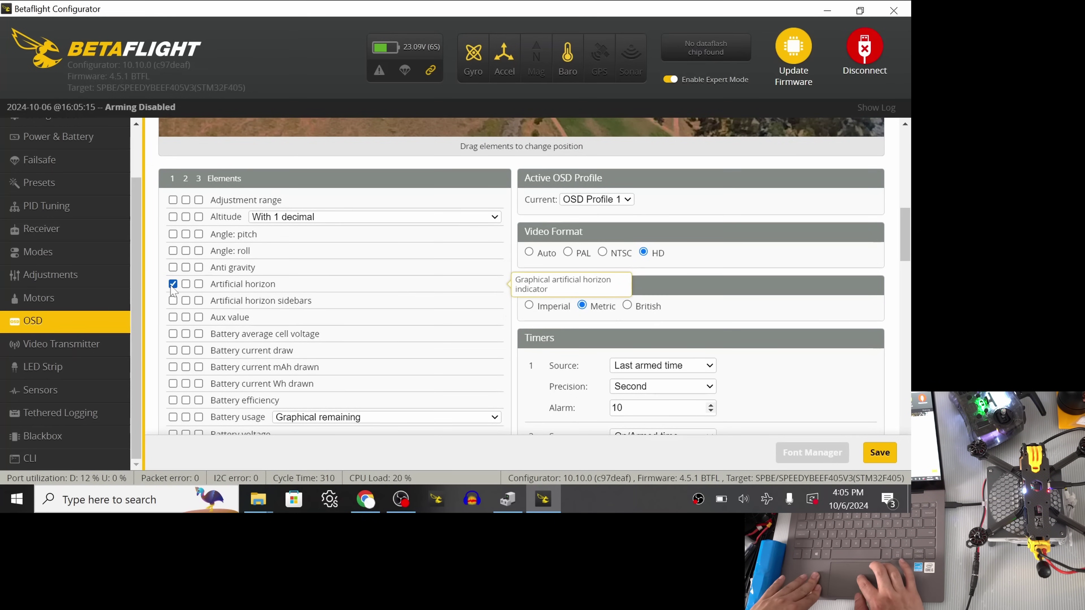
pyautogui.click(172, 300)
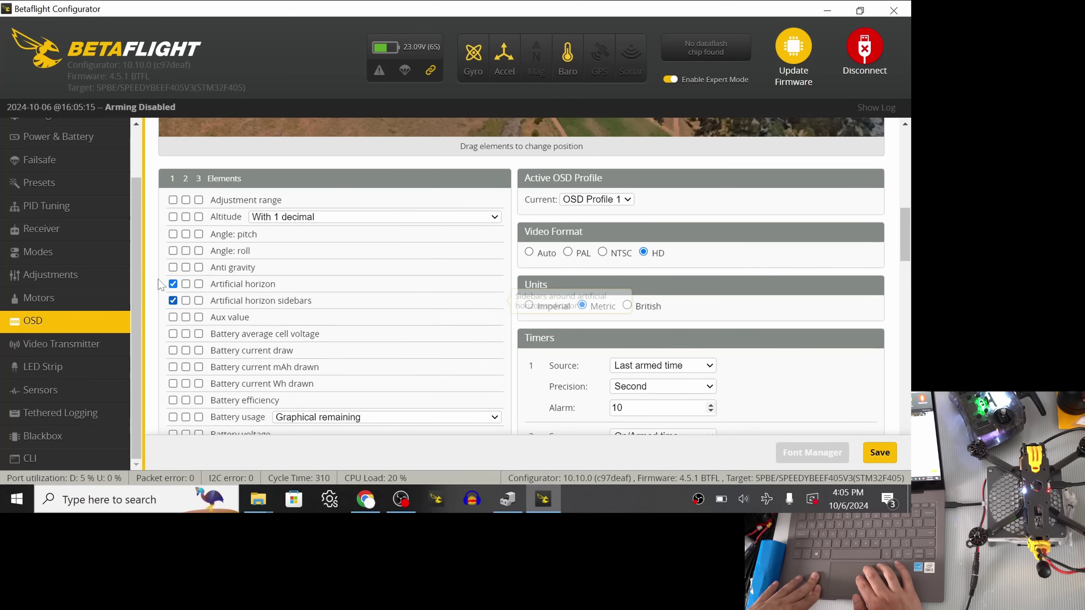
# Enable the Battery average cell voltage, Battery current draw and Battery current mAh drawn elements for OSD profile 1
pyautogui.scroll(-4, 169, 265)
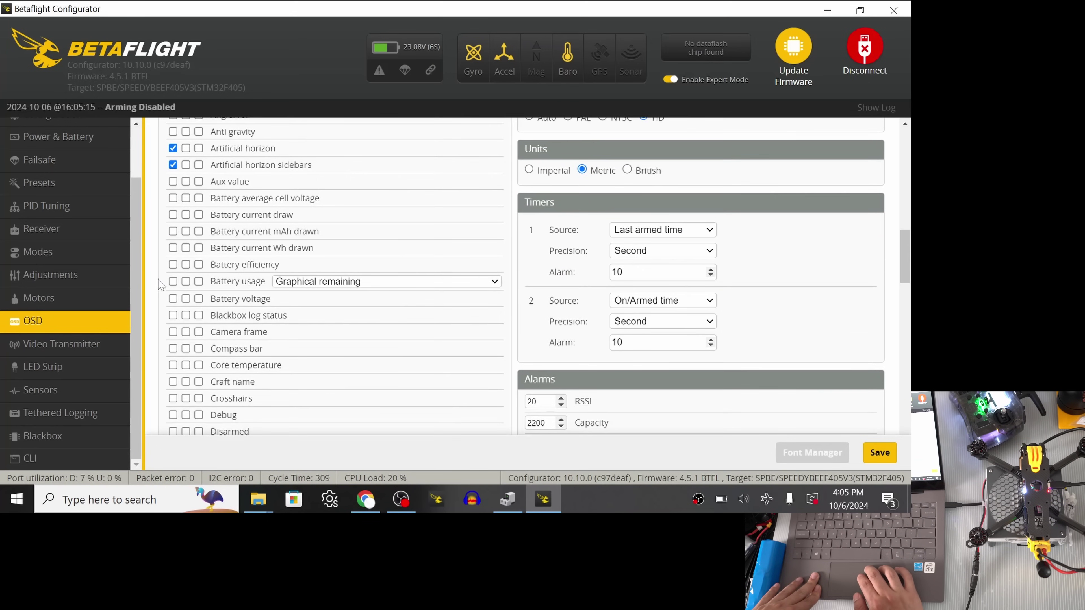
pyautogui.click(172, 199)
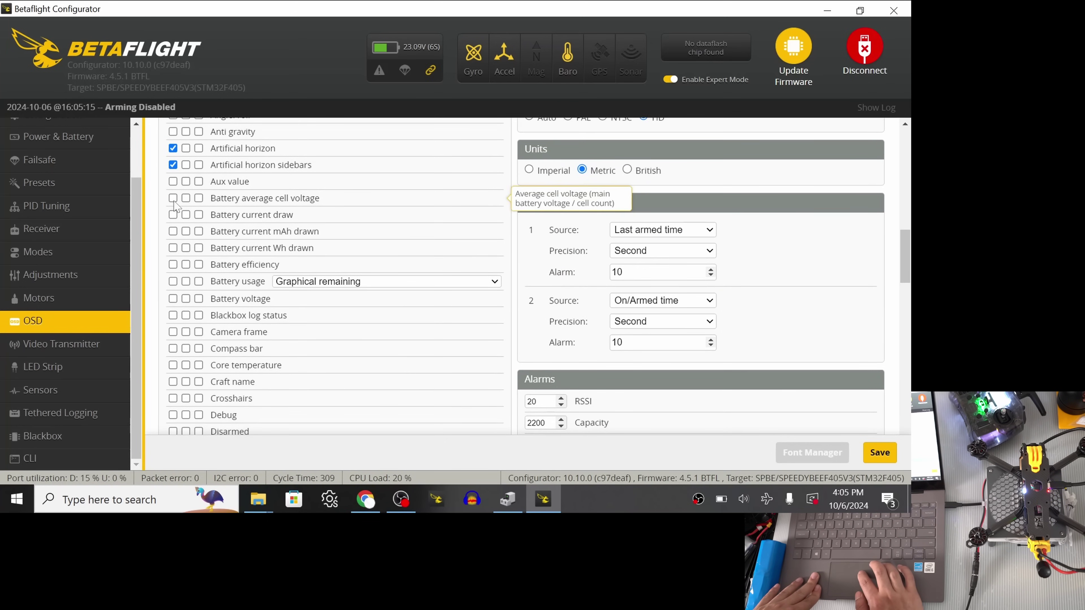
pyautogui.click(173, 216)
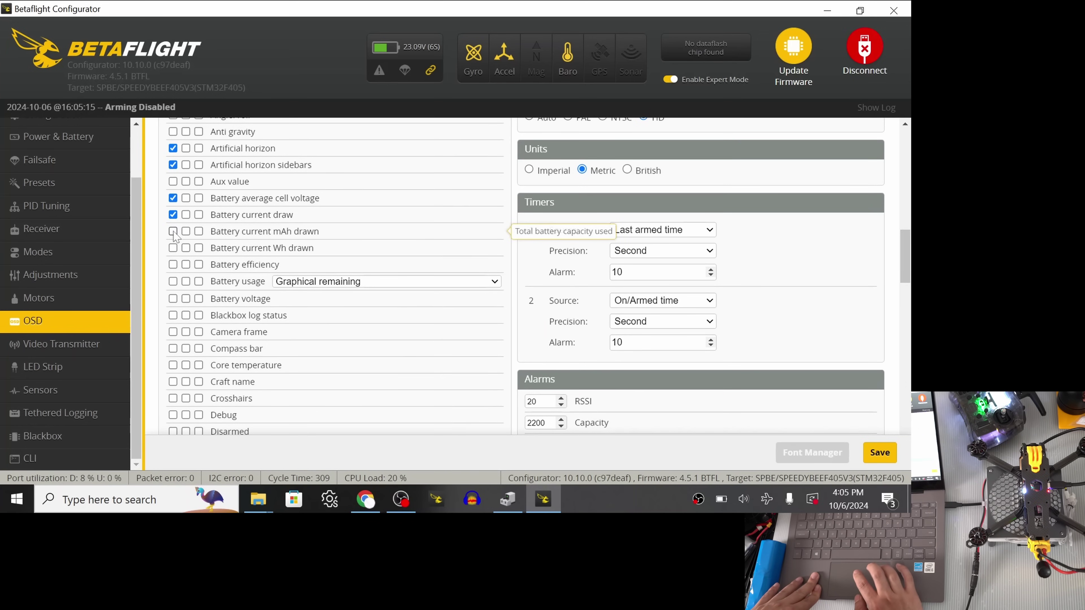
pyautogui.click(173, 231)
# Enable the Craft name and Crosshairs elements for OSD profile 1
pyautogui.scroll(-3, 172, 263)
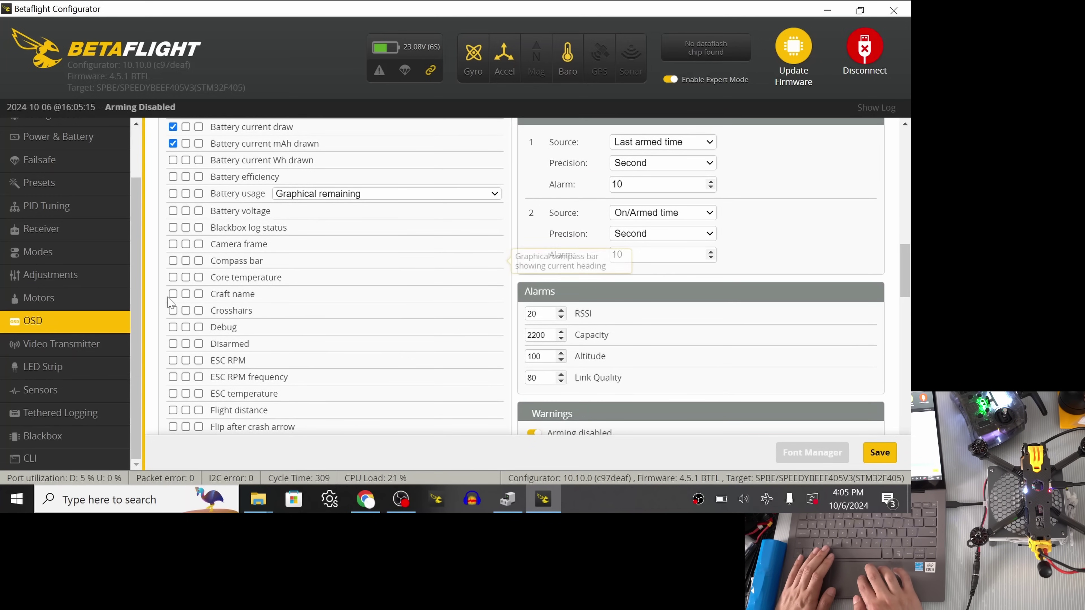
pyautogui.scroll(-2, 173, 327)
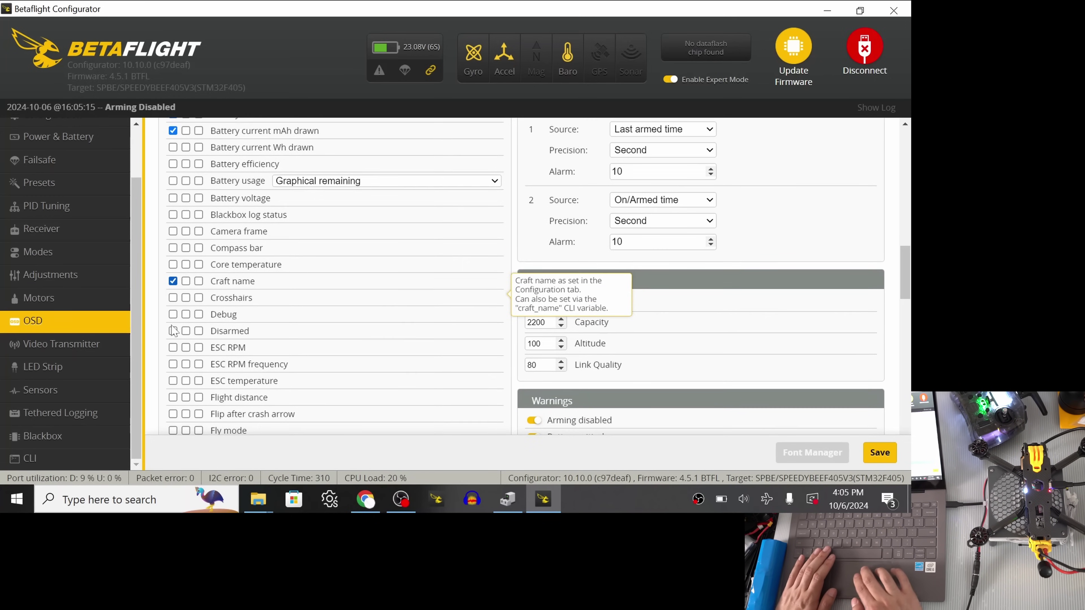
pyautogui.click(173, 264)
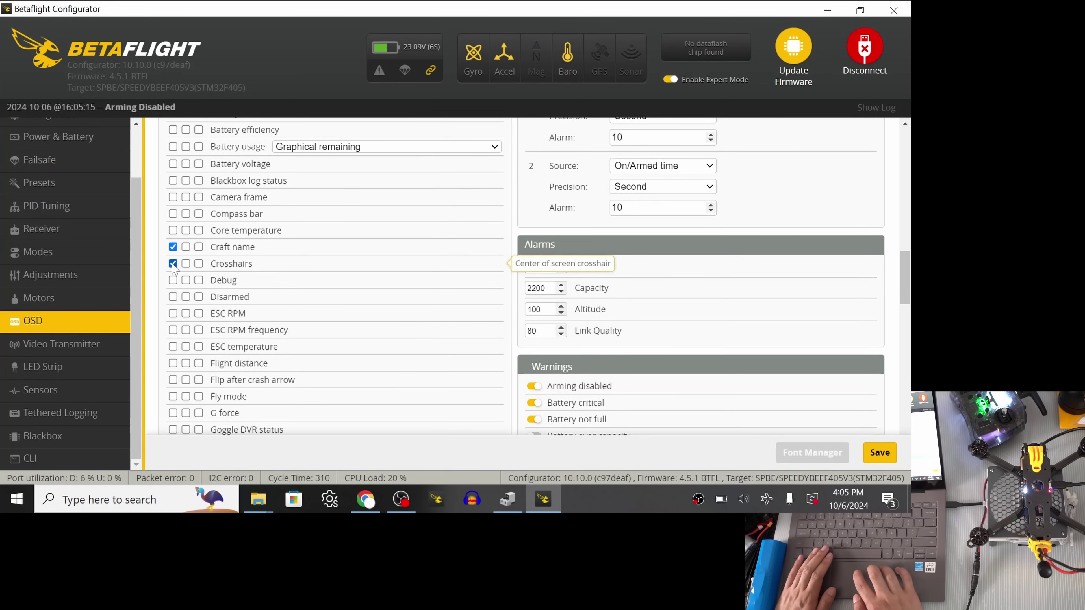
# Enable the Throttle position, Timer 1 and Timer 2 OSD elements for profile 1
pyautogui.scroll(-2, 168, 304)
pyautogui.scroll(-2, 167, 306)
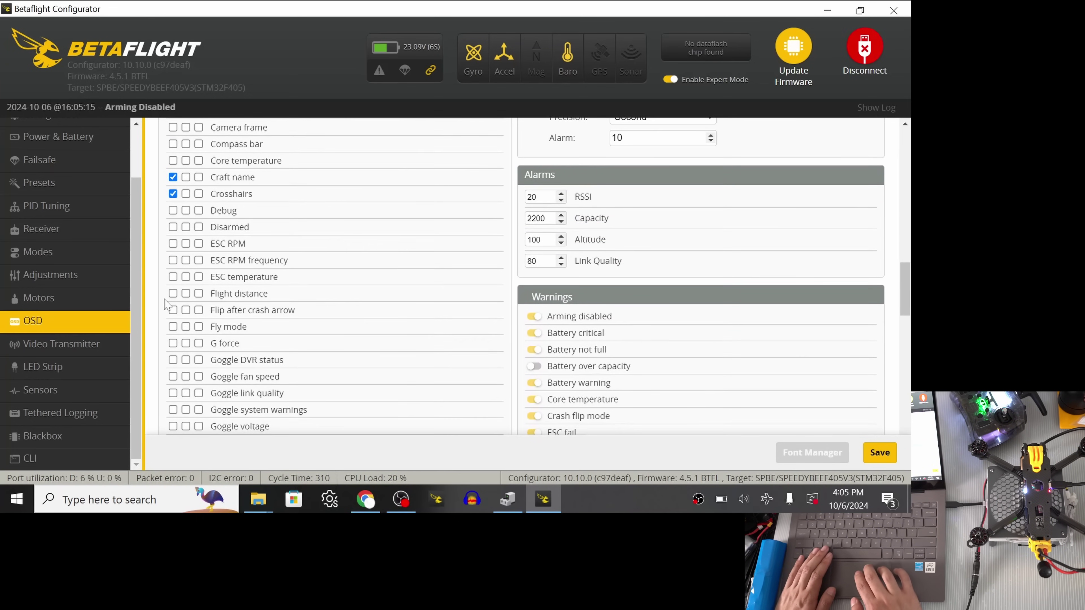
pyautogui.scroll(-5, 166, 305)
pyautogui.scroll(-3, 168, 304)
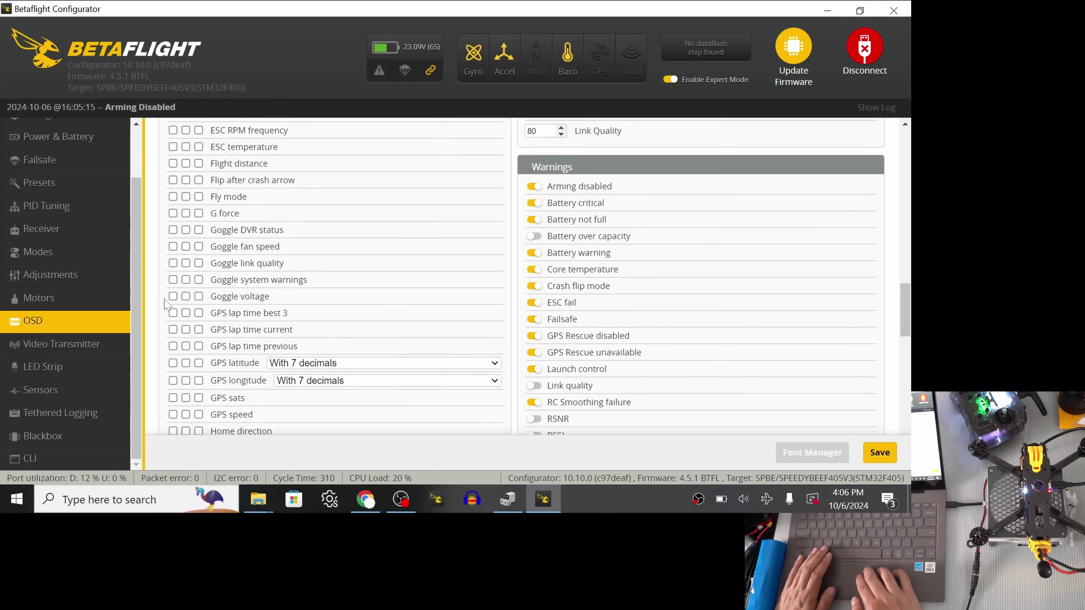
pyautogui.scroll(-7, 168, 305)
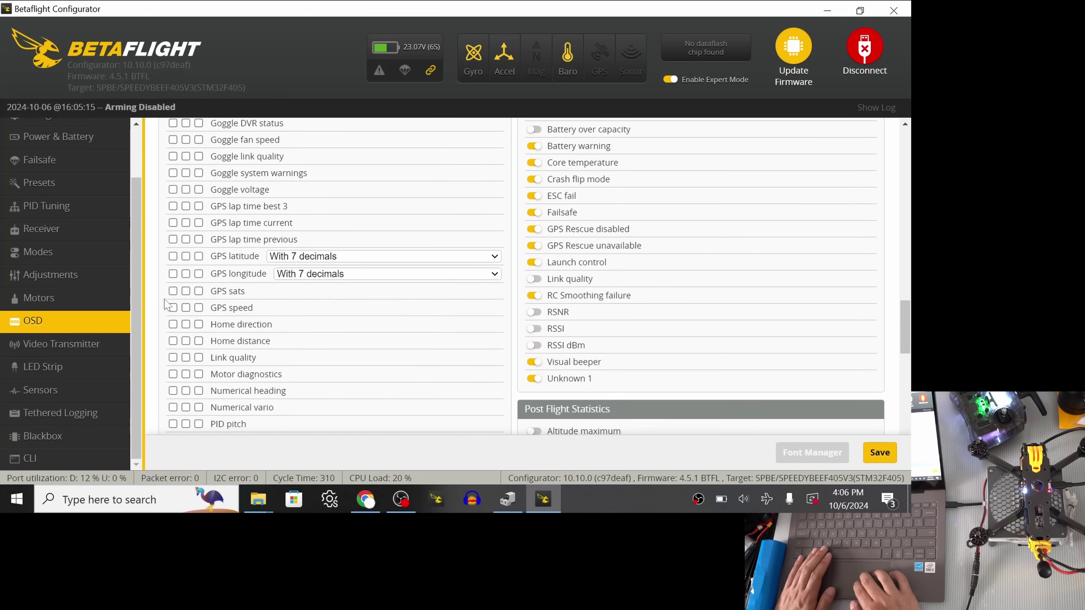
pyautogui.scroll(-12, 167, 305)
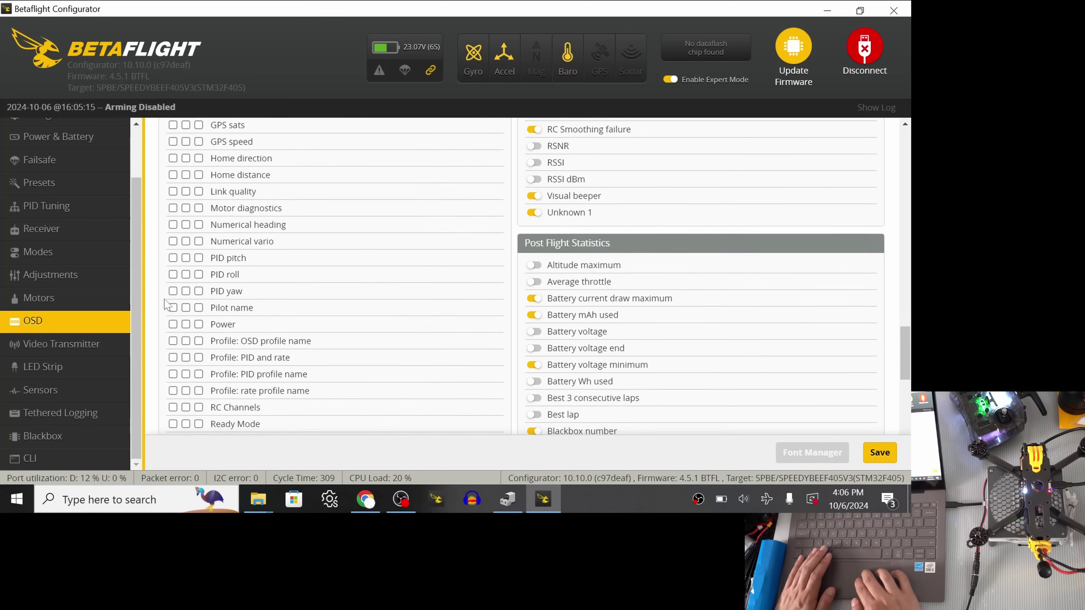
pyautogui.scroll(-11, 166, 304)
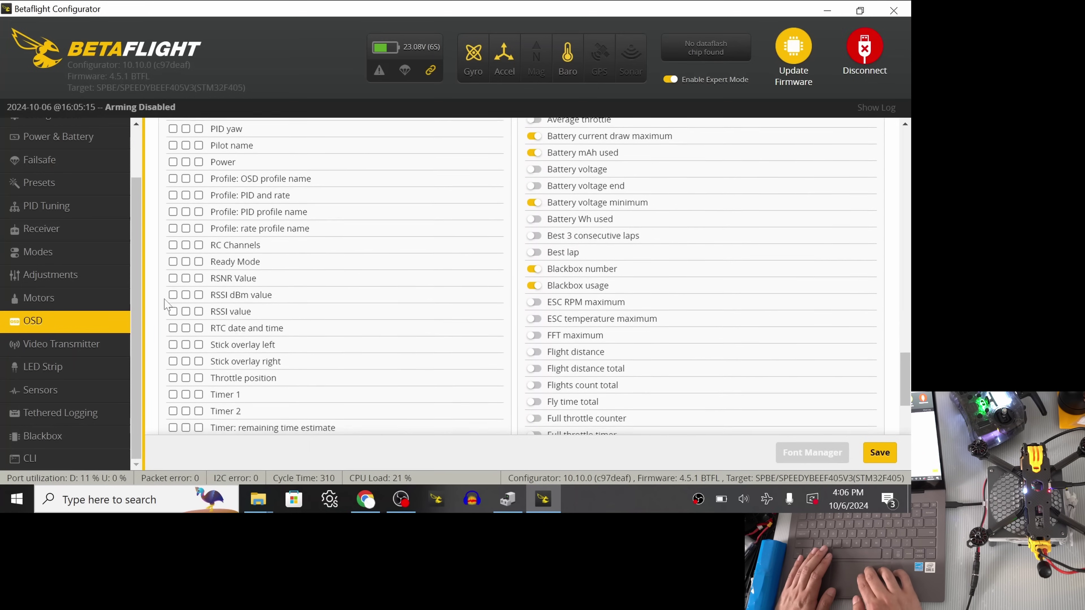
pyautogui.scroll(-3, 166, 304)
pyautogui.click(173, 278)
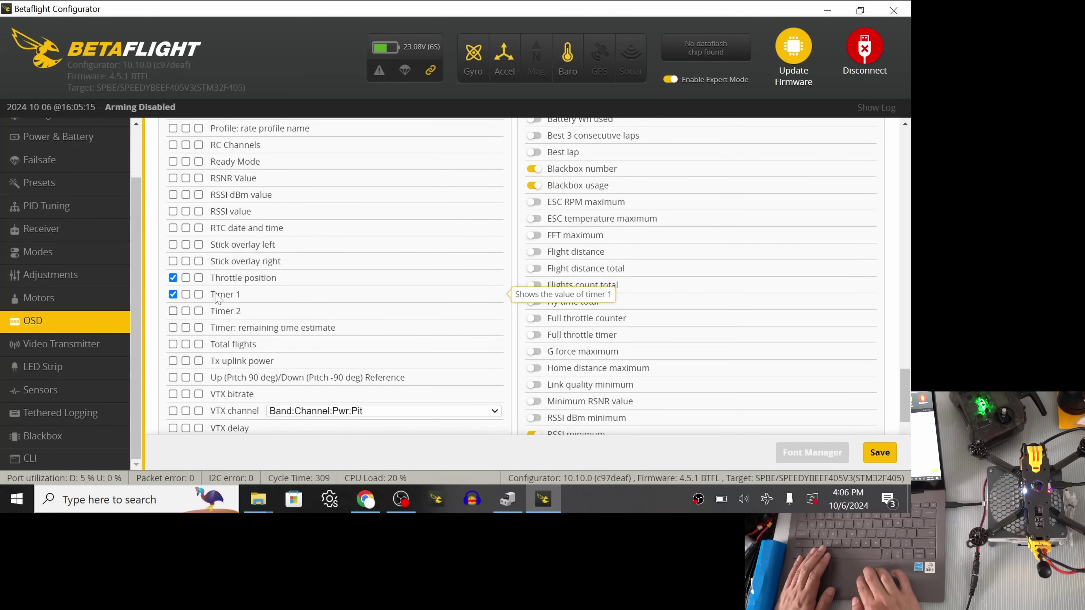
pyautogui.click(173, 311)
pyautogui.scroll(-6, 239, 307)
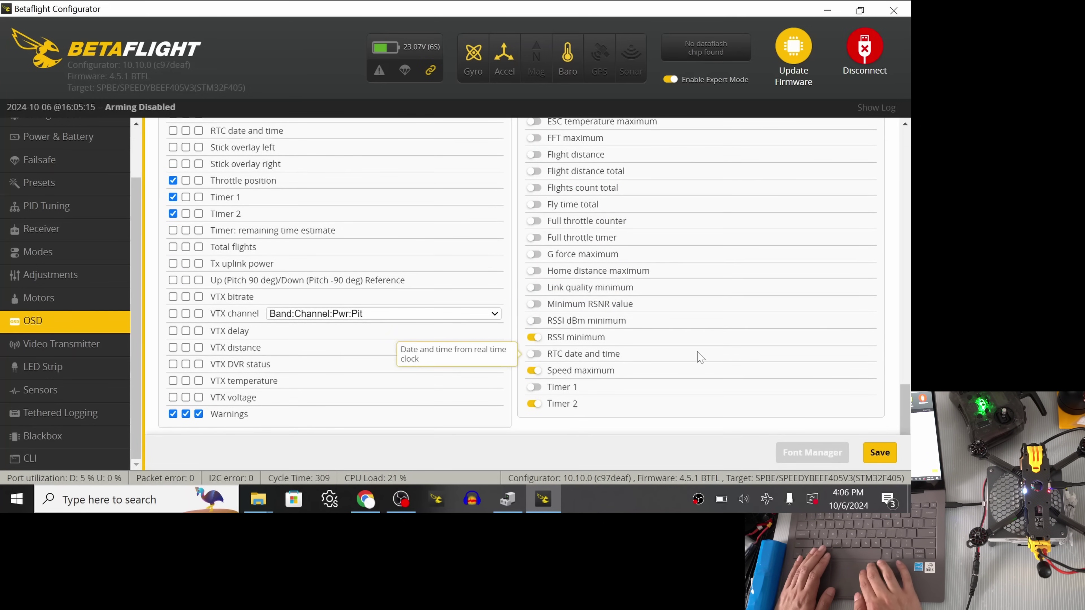
# Arrange the OSD preview: average cell voltage below the low-voltage warning, craft name at the bottom centre, current draw and mAh drawn at the lower left
pyautogui.scroll(20, 698, 359)
pyautogui.scroll(10, 699, 358)
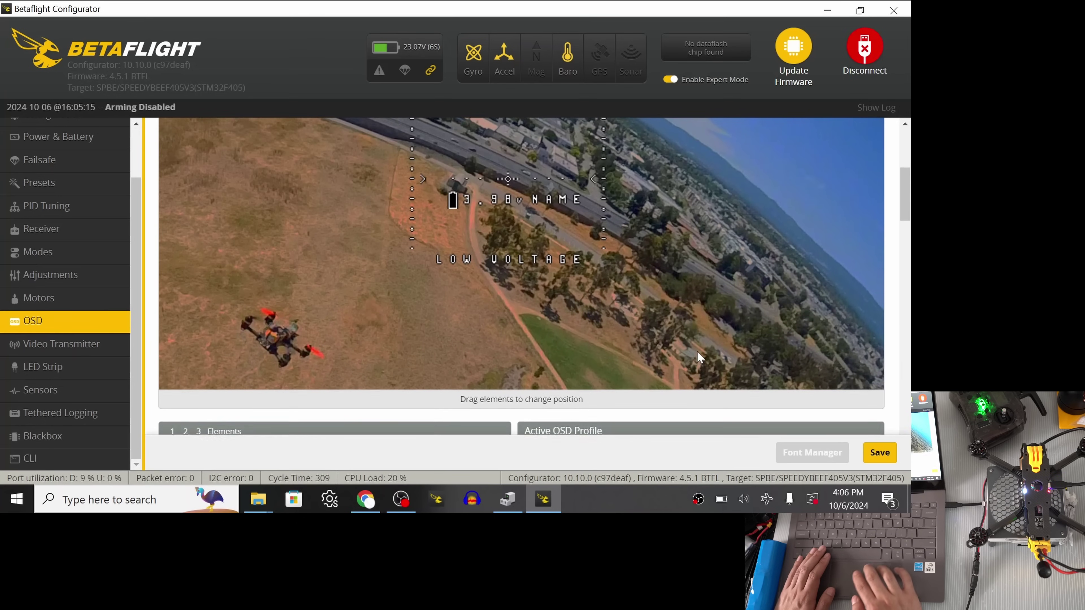
pyautogui.scroll(1, 699, 356)
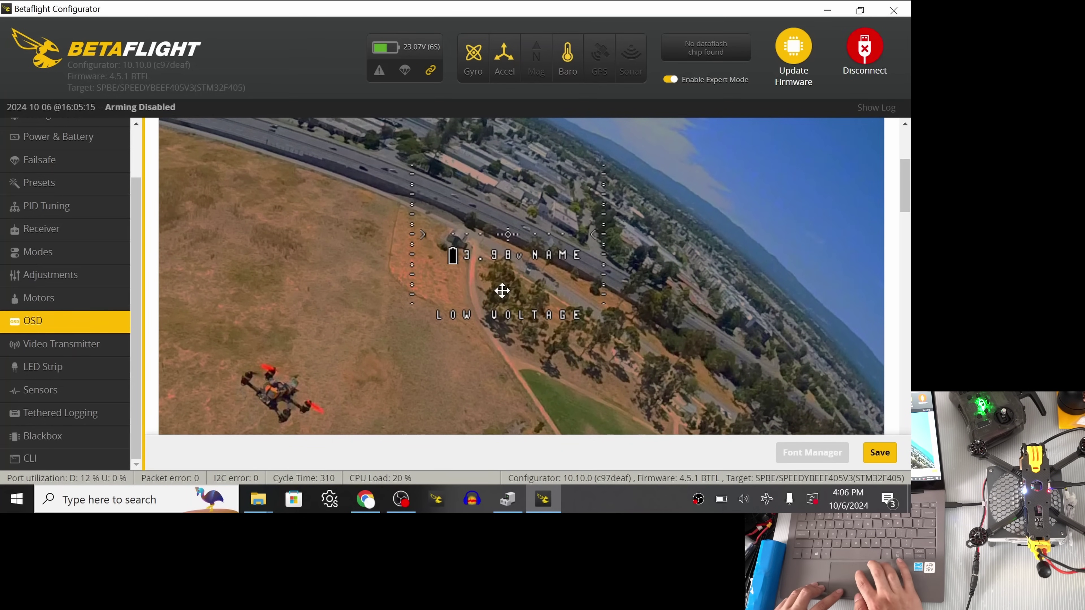
pyautogui.moveTo(455, 257); pyautogui.dragTo(458, 413)
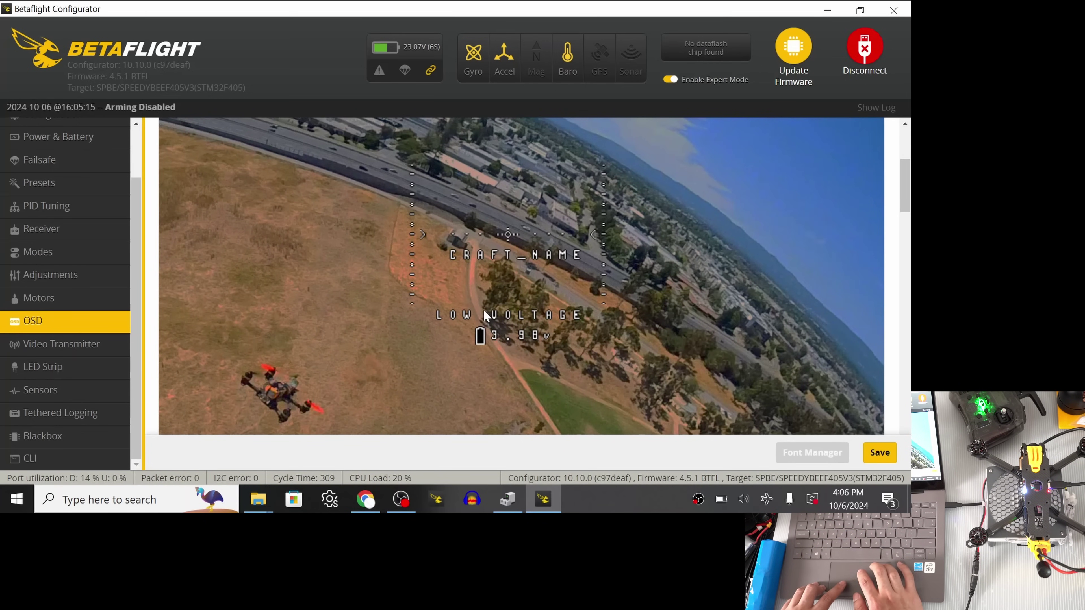
pyautogui.moveTo(471, 256); pyautogui.dragTo(268, 358)
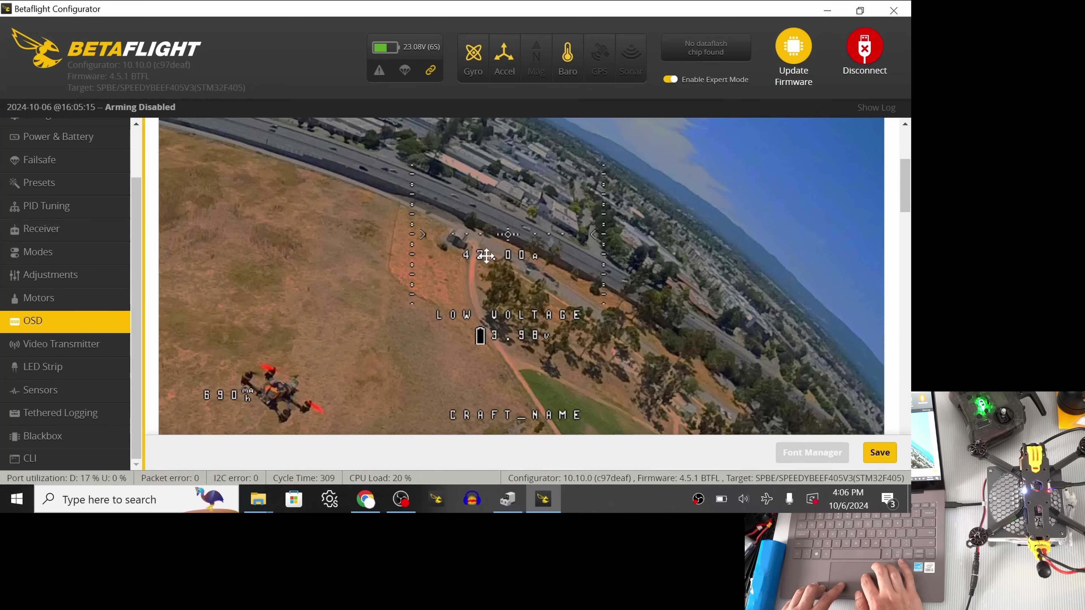
pyautogui.moveTo(477, 254); pyautogui.dragTo(208, 375)
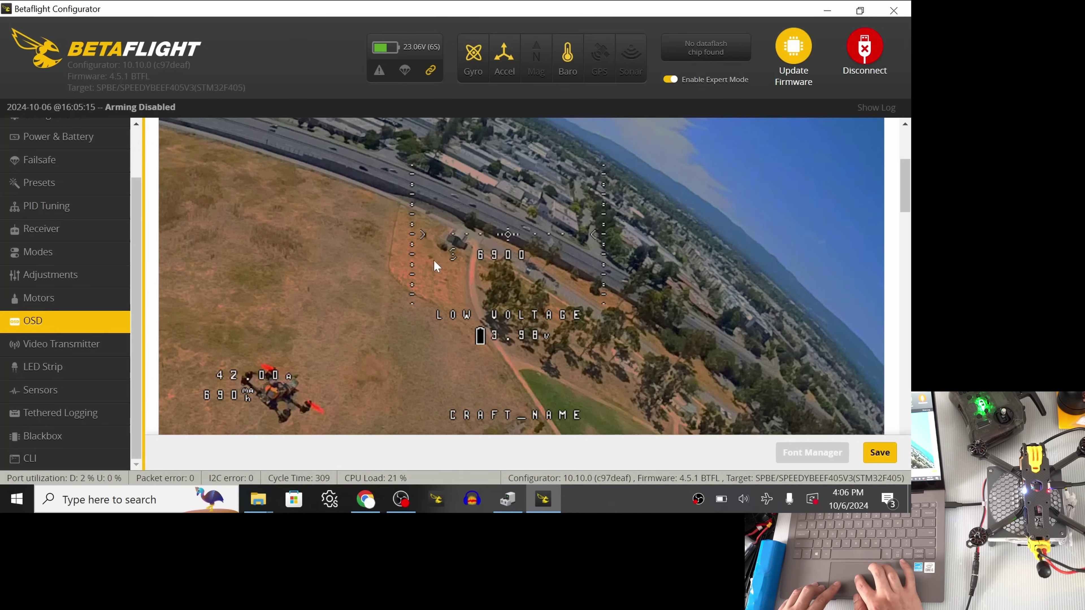
# Move the throttle position to the upper right of the OSD preview and stack both timers at its lower right
pyautogui.moveTo(483, 255); pyautogui.dragTo(649, 290)
pyautogui.scroll(-1, 652, 289)
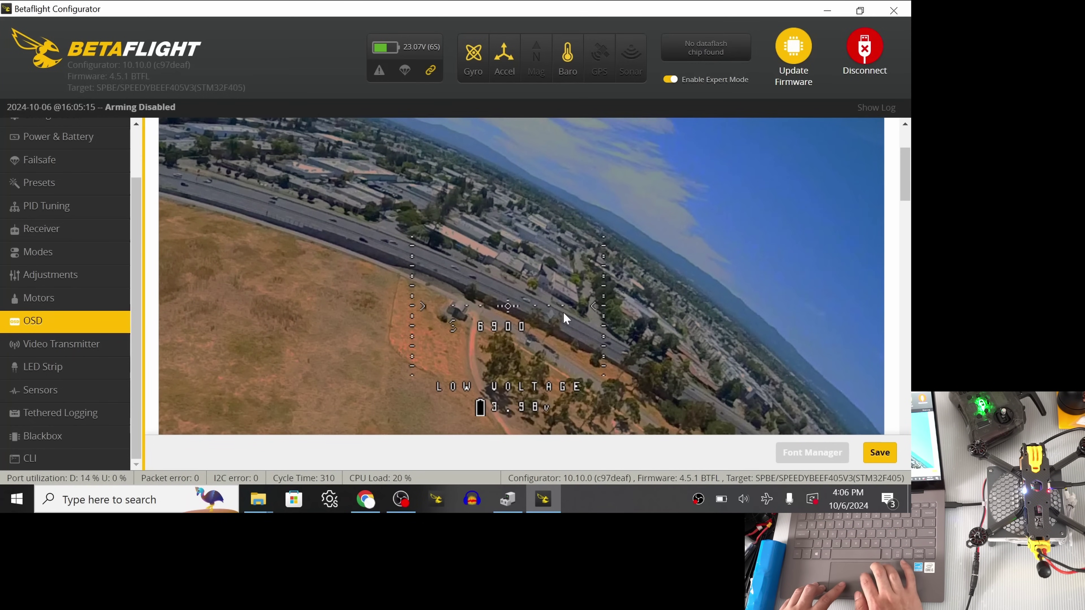
pyautogui.moveTo(457, 325); pyautogui.dragTo(638, 380)
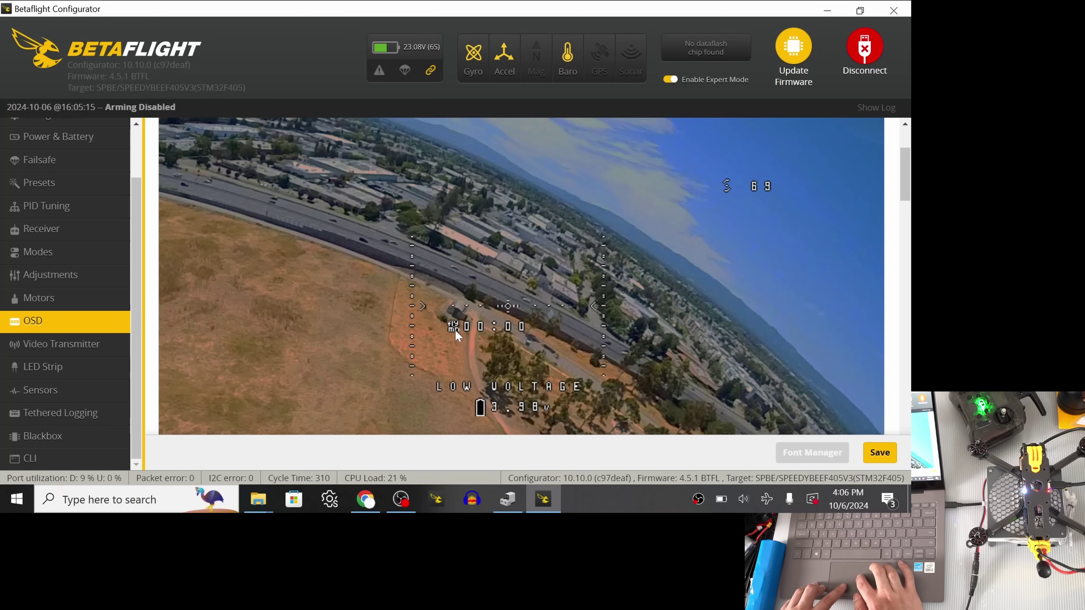
pyautogui.moveTo(457, 327); pyautogui.dragTo(700, 424)
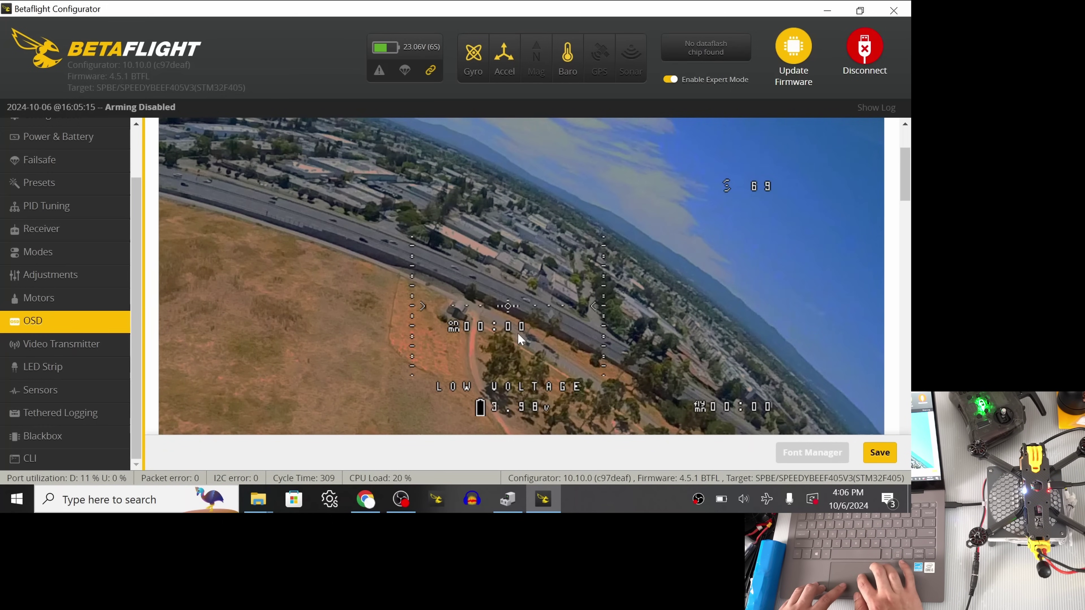
# Check the arranged OSD layout in the preview and save the OSD settings
pyautogui.scroll(-2, 517, 333)
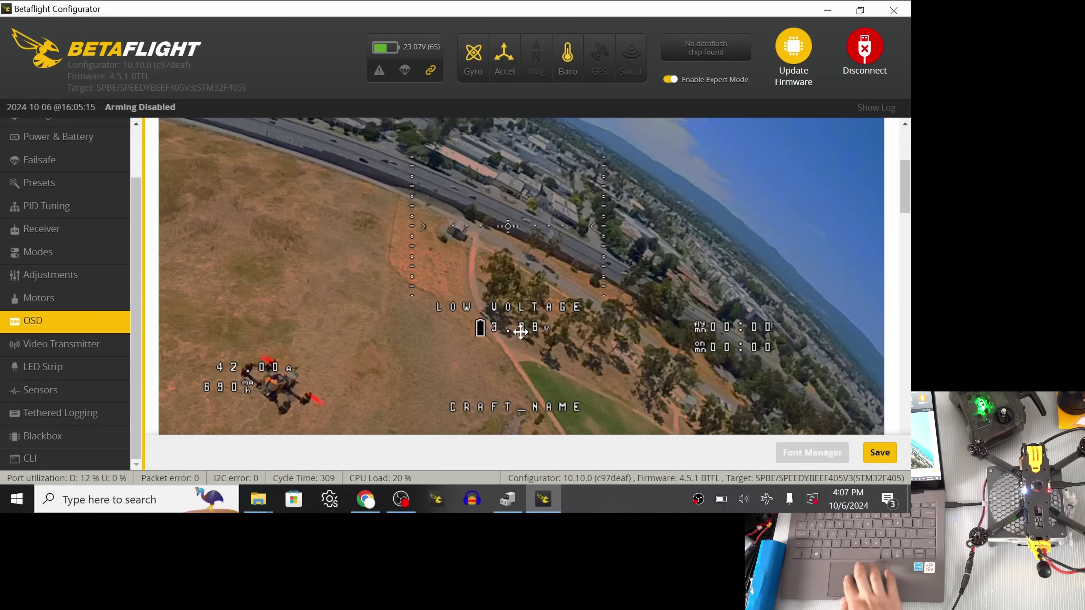
pyautogui.scroll(2, 804, 267)
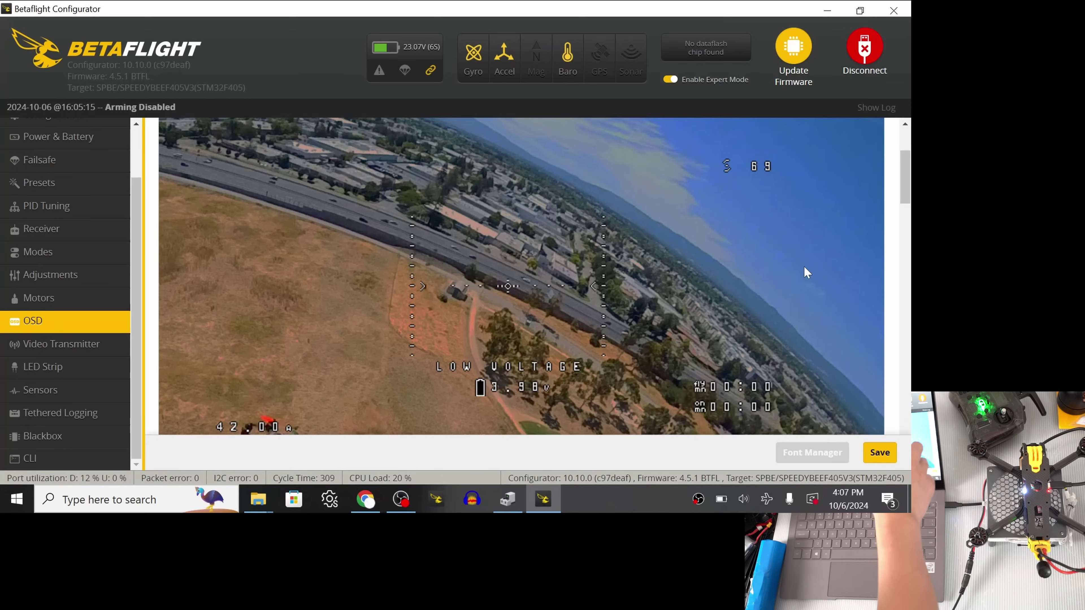
pyautogui.scroll(-4, 805, 272)
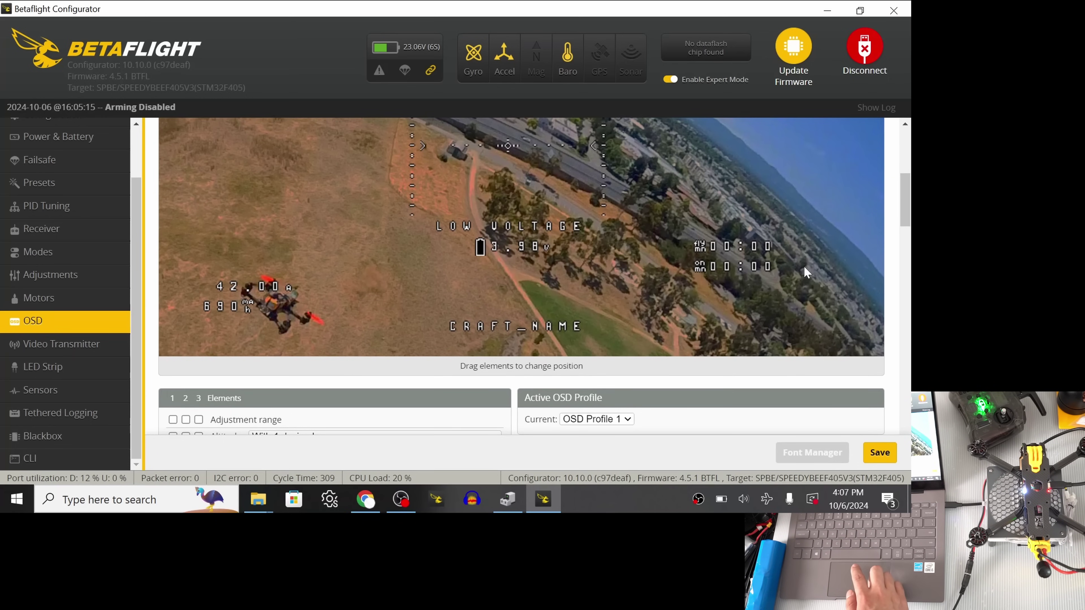
pyautogui.click(882, 458)
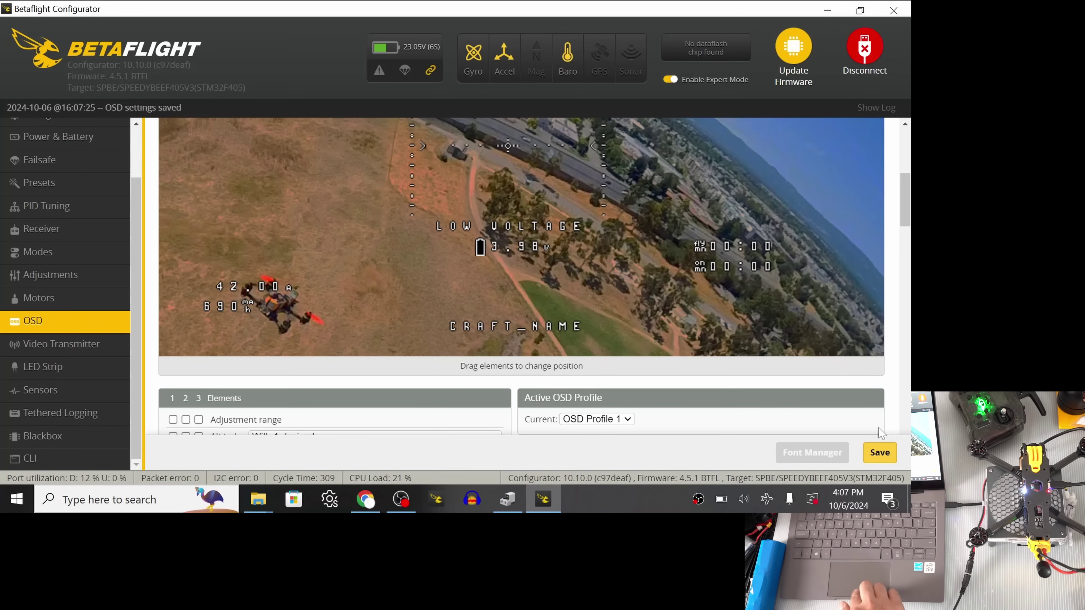
# Set the craft name to Mario5 in the configuration's personalization settings
pyautogui.scroll(3, 71, 290)
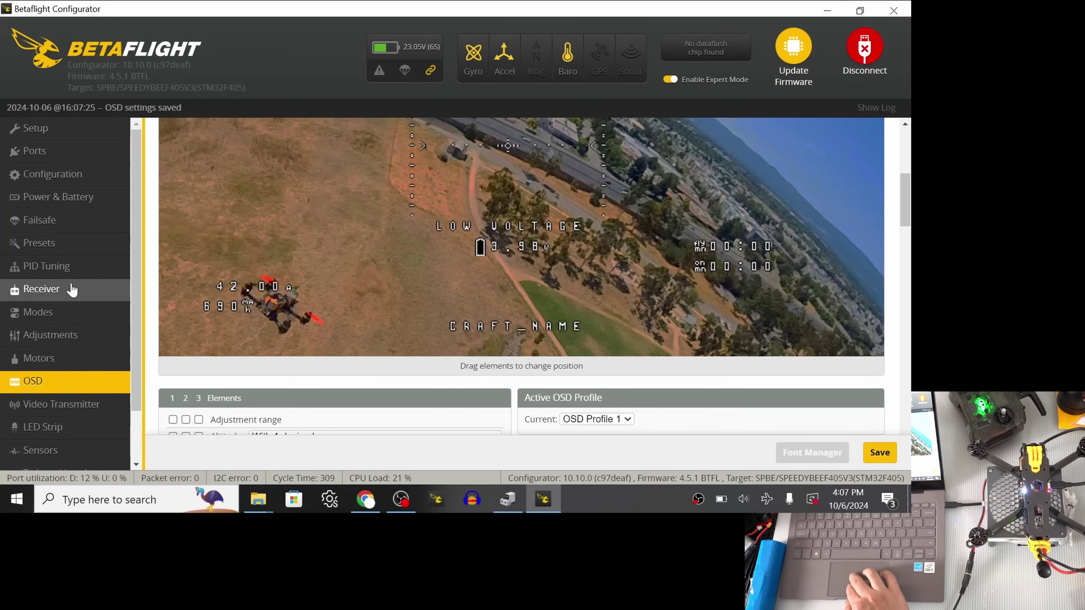
pyautogui.click(63, 179)
pyautogui.scroll(-5, 419, 265)
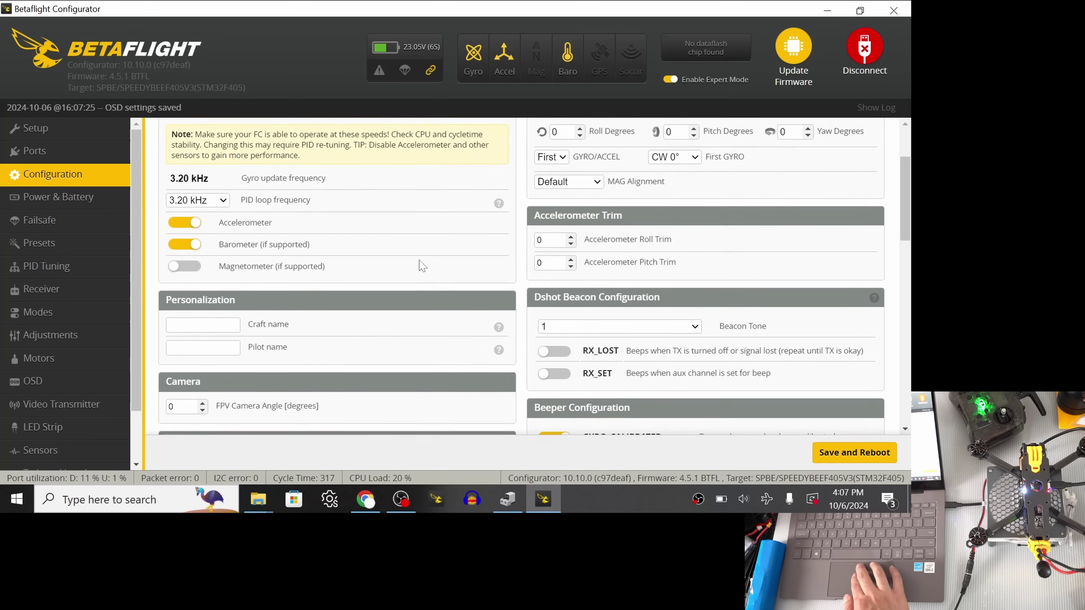
pyautogui.scroll(-1, 422, 266)
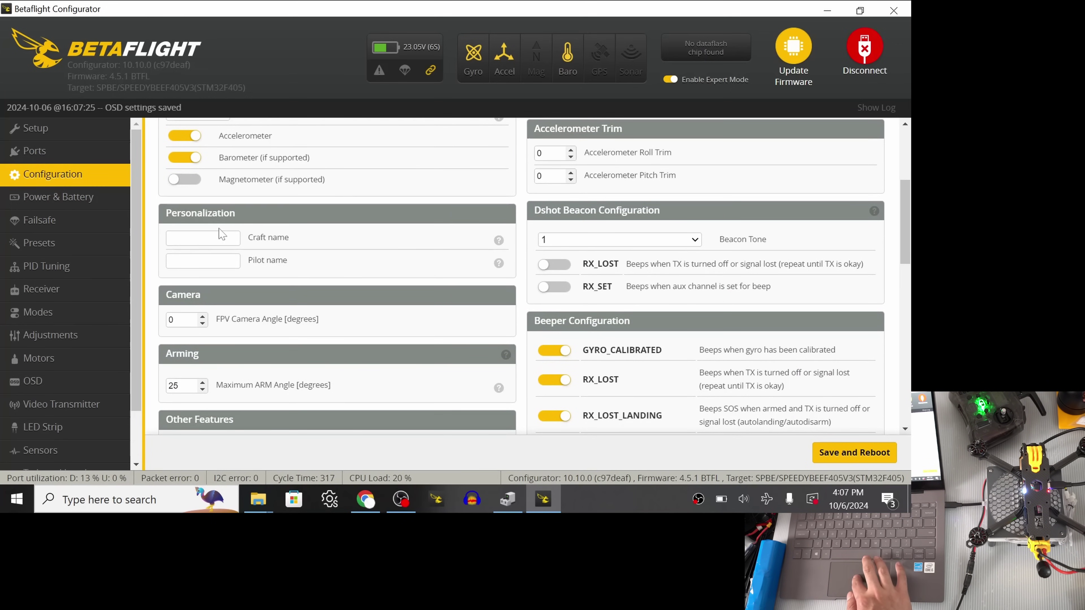
pyautogui.click(221, 237)
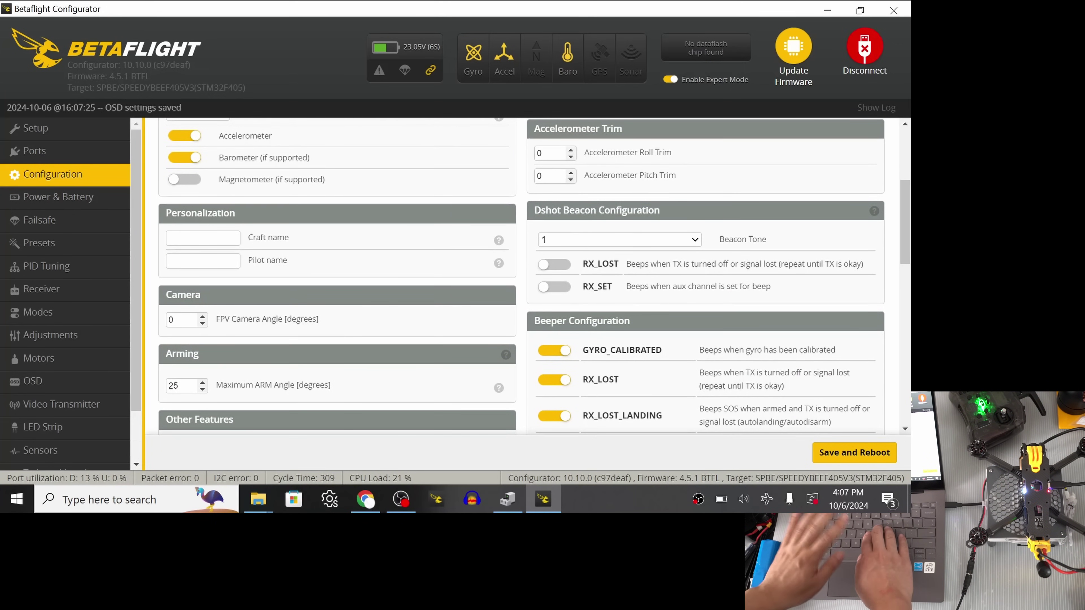
pyautogui.write('Mario5')
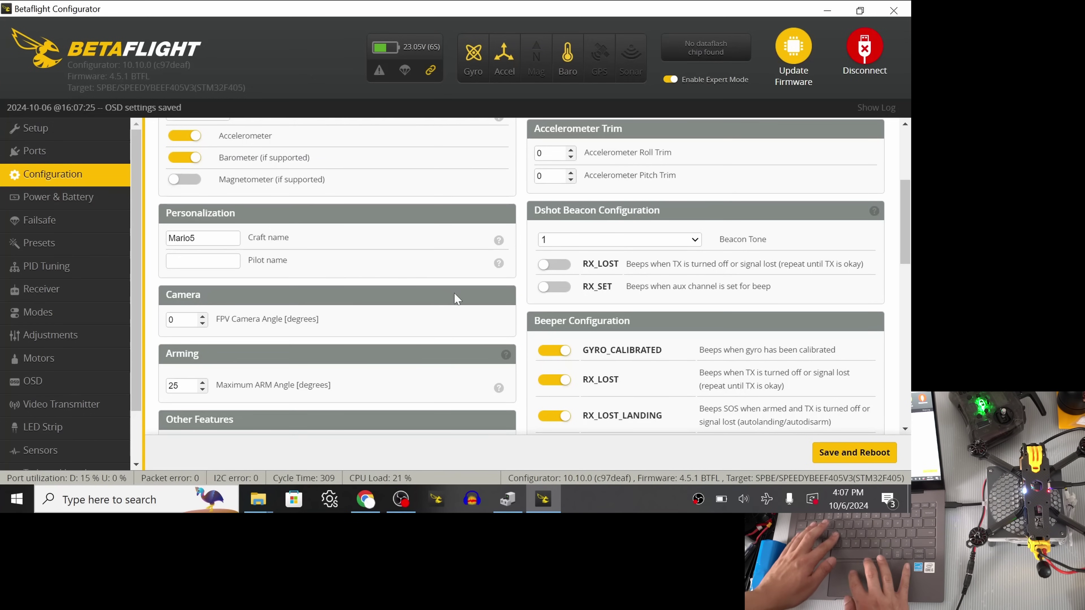
# Set the maximum arm angle to 180 degrees, then save the configuration and reboot the flight controller
pyautogui.scroll(-1, 307, 372)
pyautogui.scroll(-1, 307, 372)
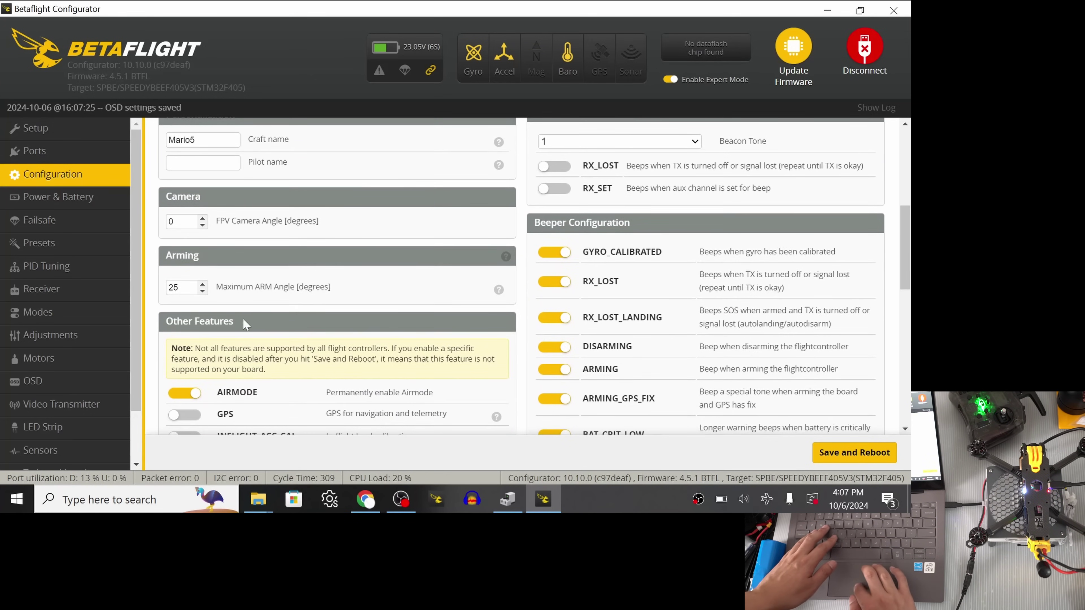
pyautogui.write('180')
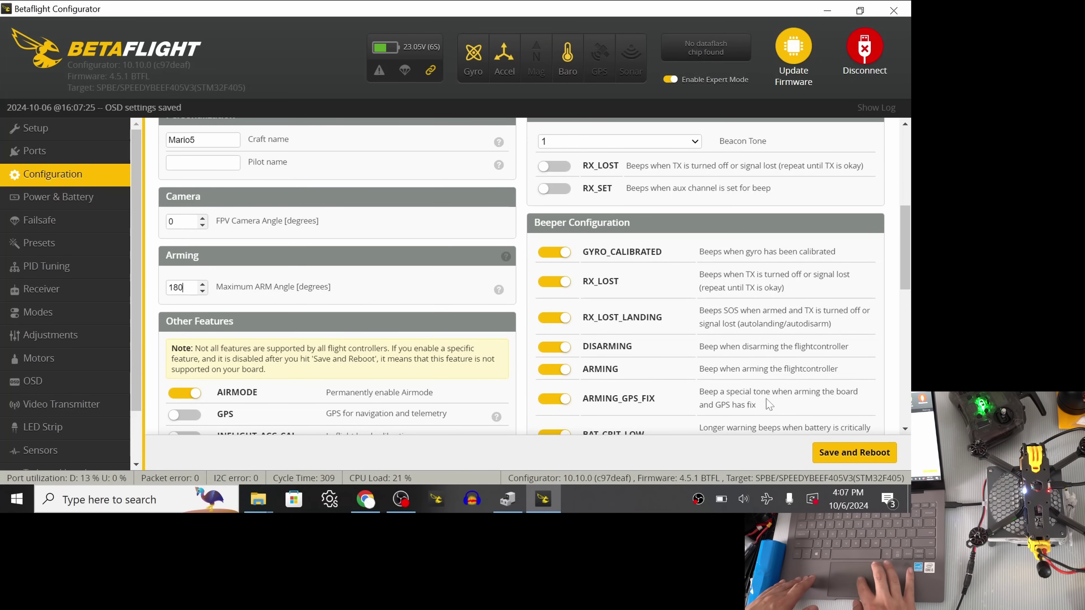
pyautogui.click(830, 454)
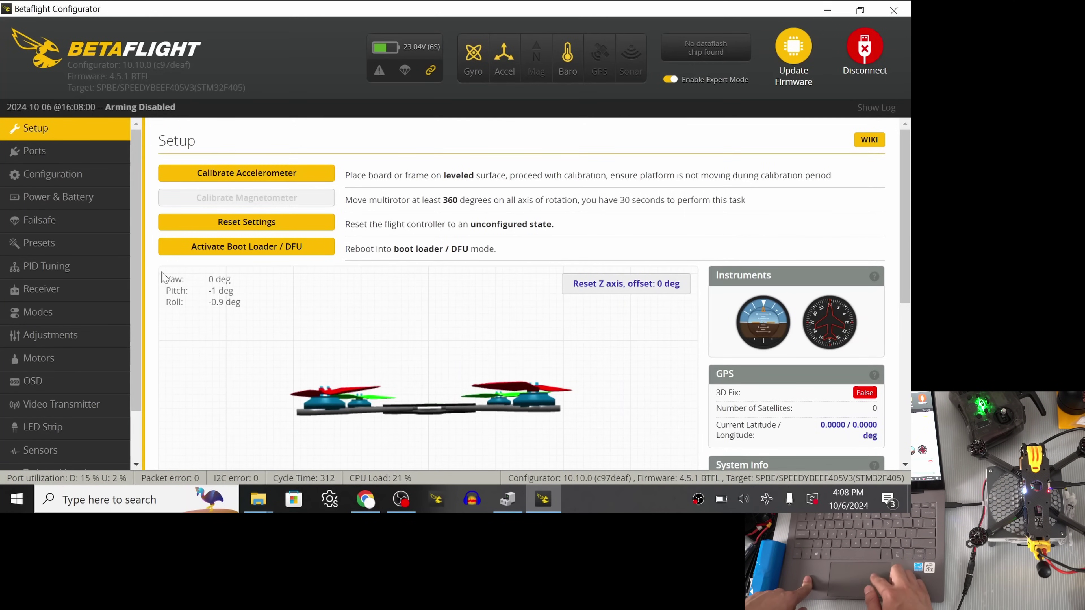
# Change the ESC/Motor protocol to DSHOT300 in the motor settings
pyautogui.click(55, 362)
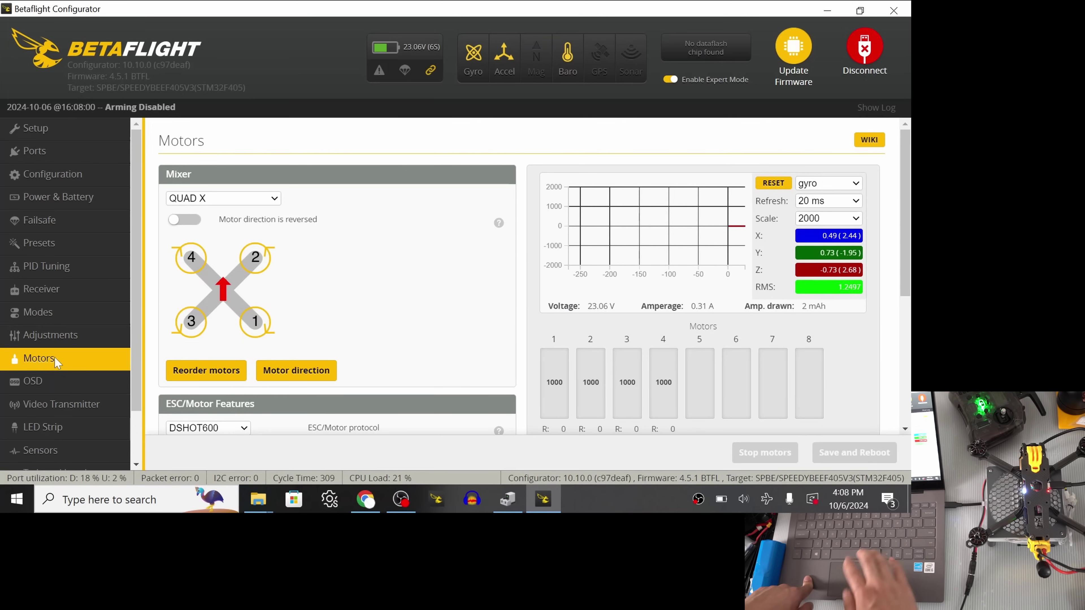
pyautogui.scroll(-5, 370, 261)
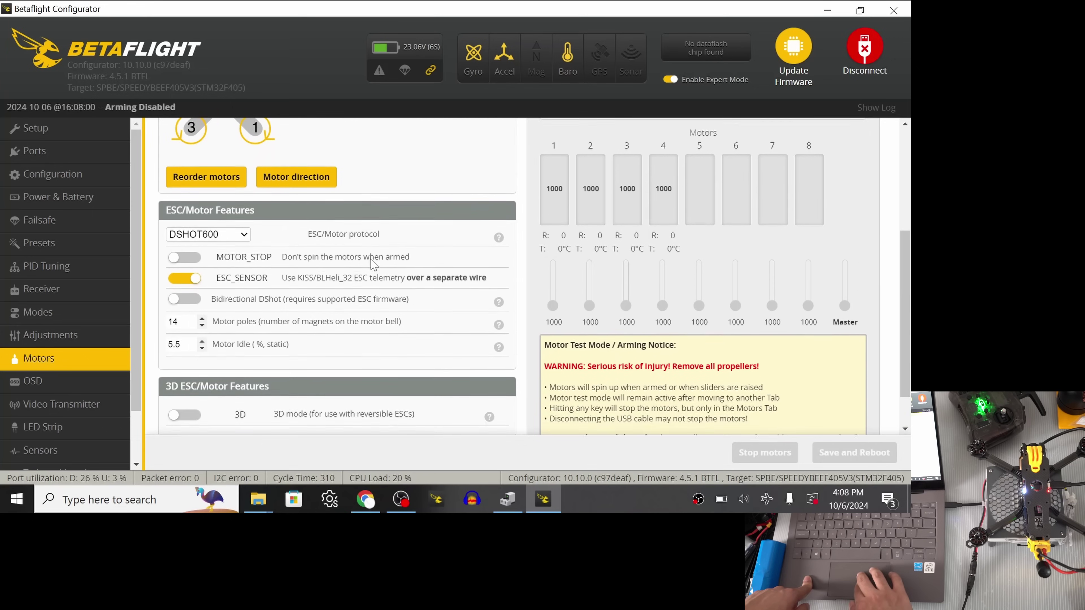
pyautogui.scroll(-1, 373, 264)
pyautogui.click(196, 229)
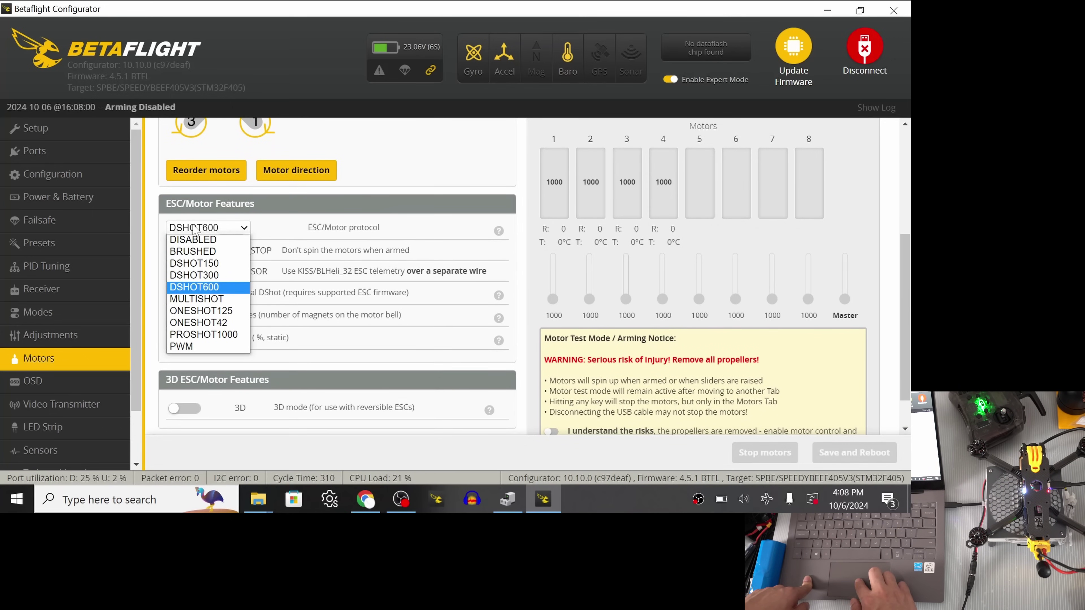
pyautogui.click(227, 275)
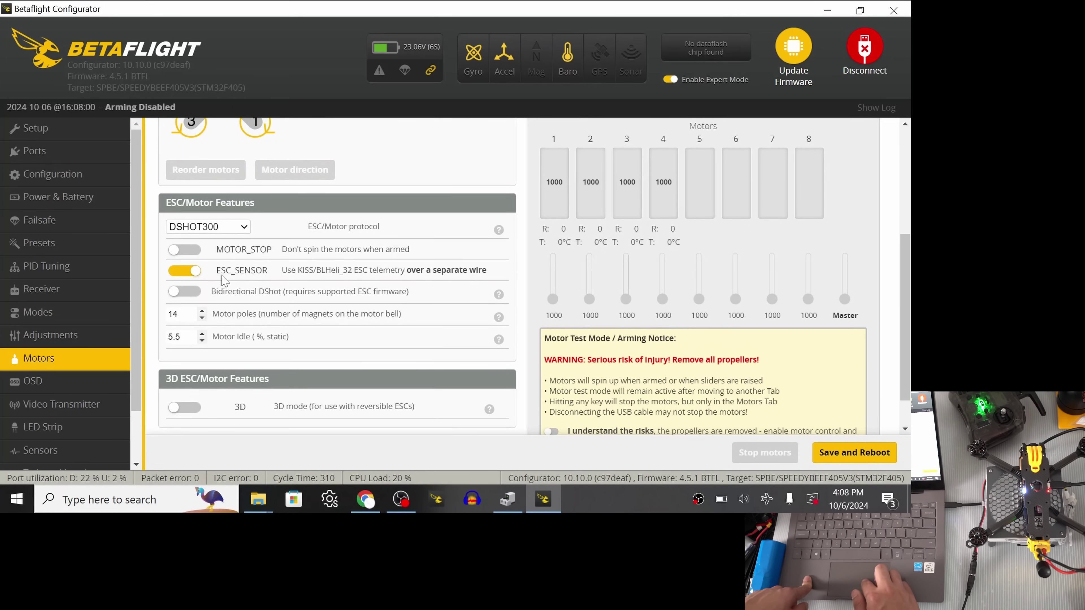
# Enable Bidirectional DShot, agree to reset the dynamic notch filters to recommended values, and save and reboot
pyautogui.click(179, 293)
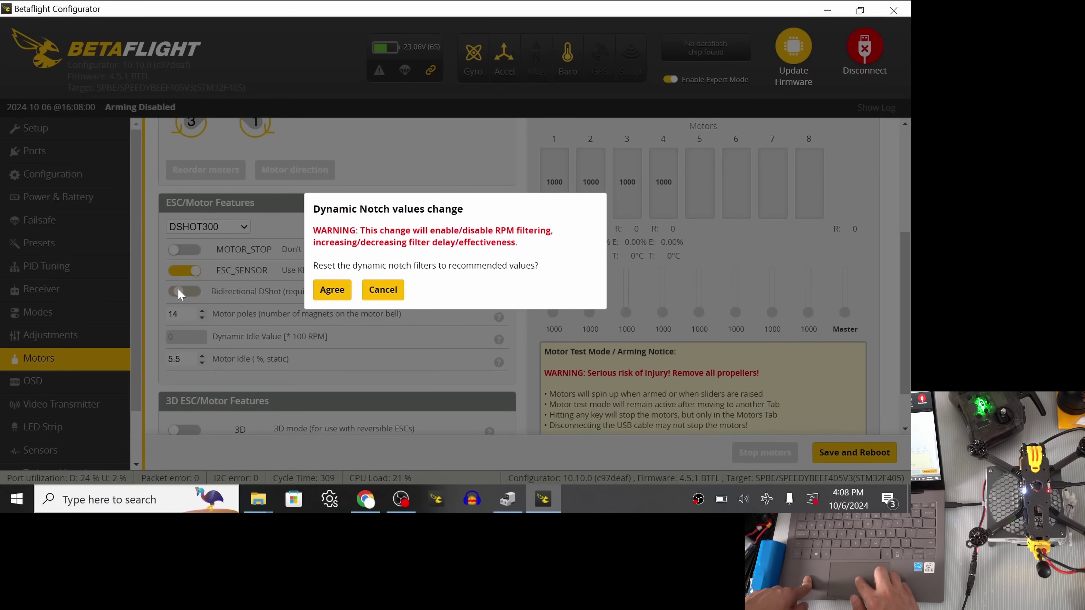
pyautogui.click(332, 290)
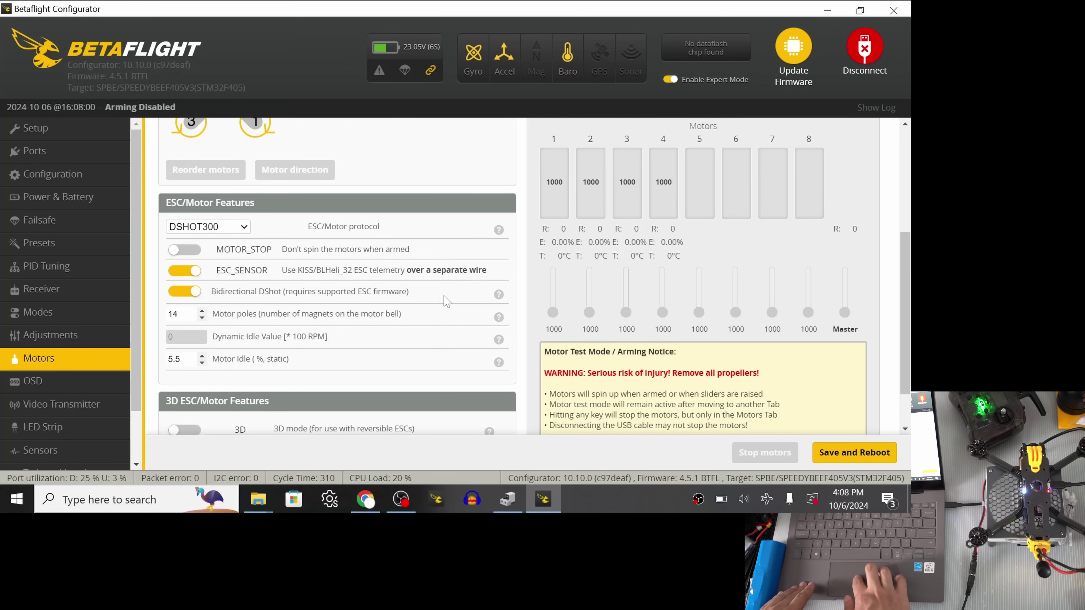
pyautogui.scroll(-2, 451, 340)
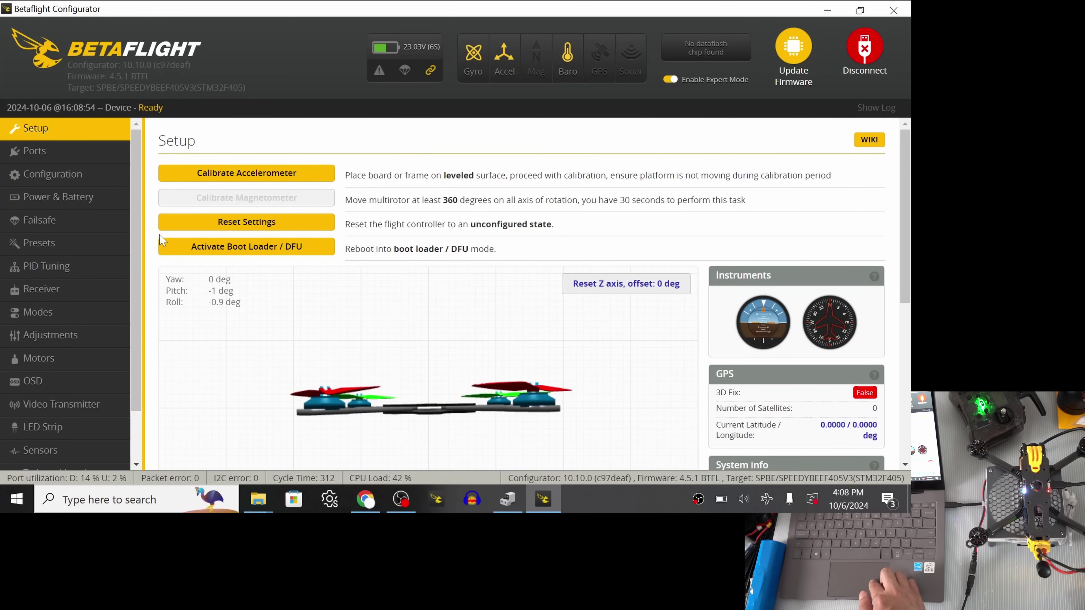
# Check the saved ESC/Motor protocol and Bidirectional DShot options in the motor settings
pyautogui.click(60, 361)
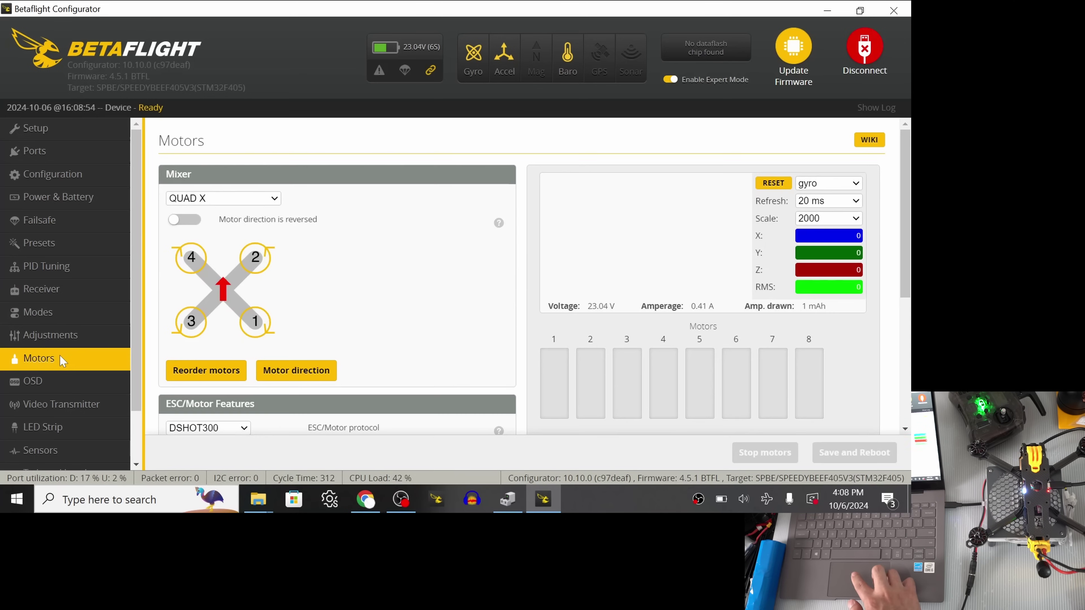
pyautogui.scroll(-3, 325, 294)
pyautogui.scroll(-1, 324, 294)
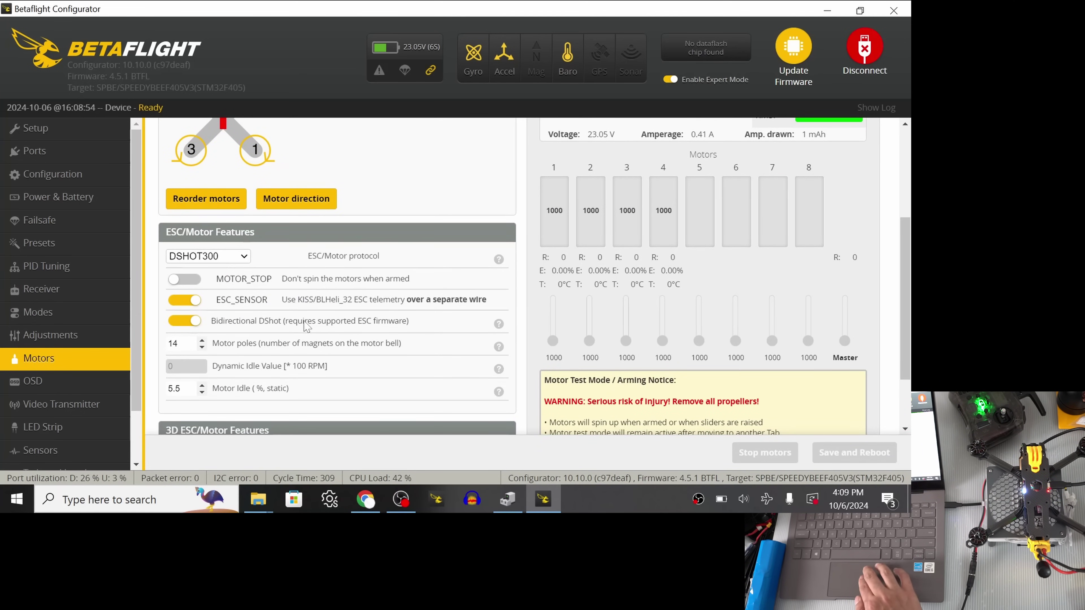
pyautogui.scroll(4, 306, 327)
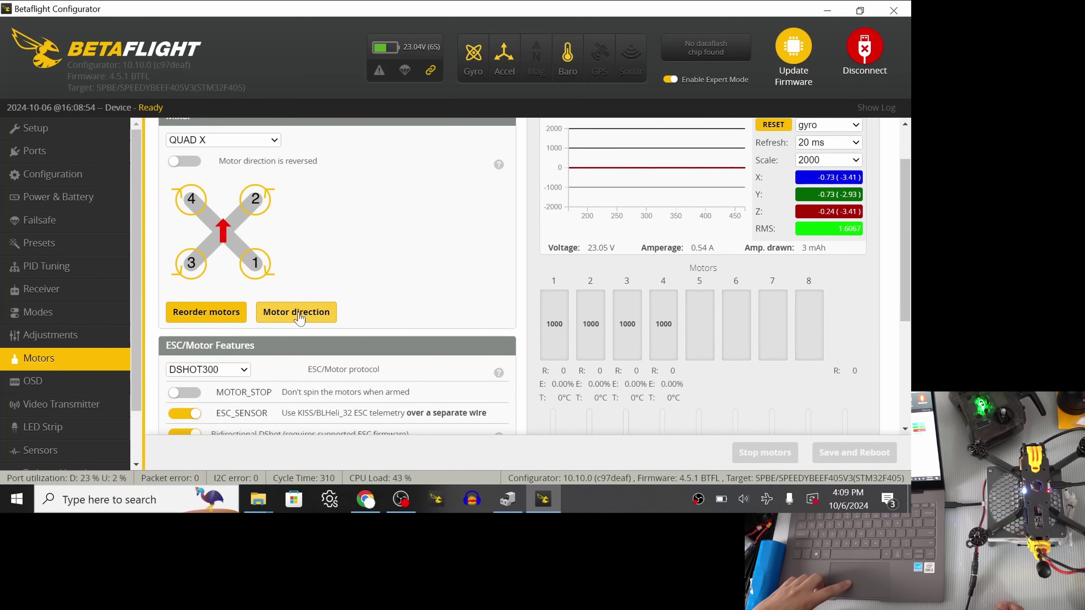
# Accept the propeller safety notice for motor direction, spin-test motor 4 individually, and close the motor direction dialog
pyautogui.click(299, 318)
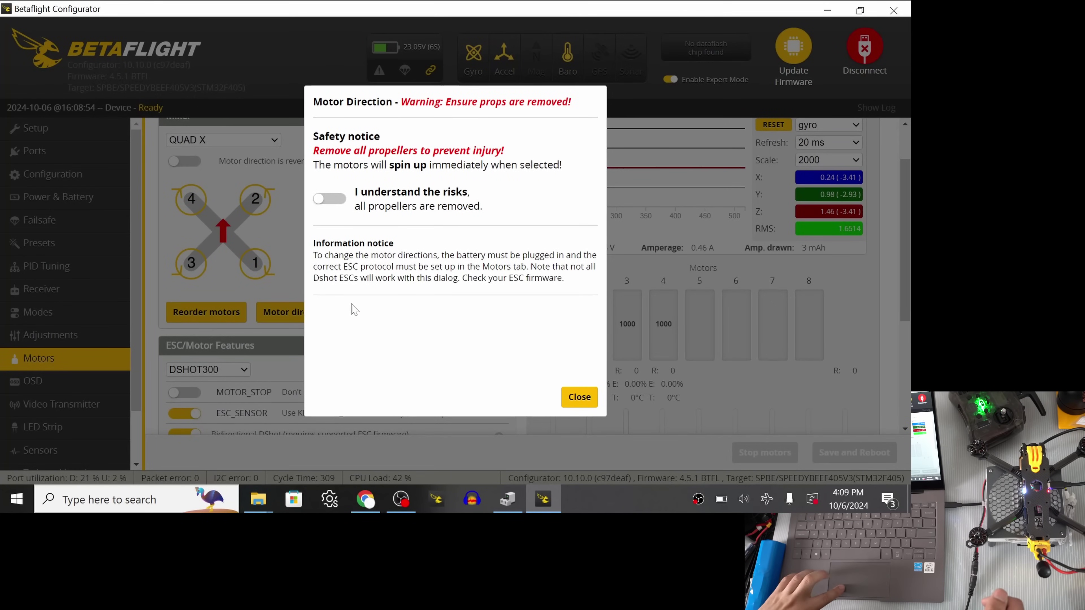
pyautogui.click(329, 199)
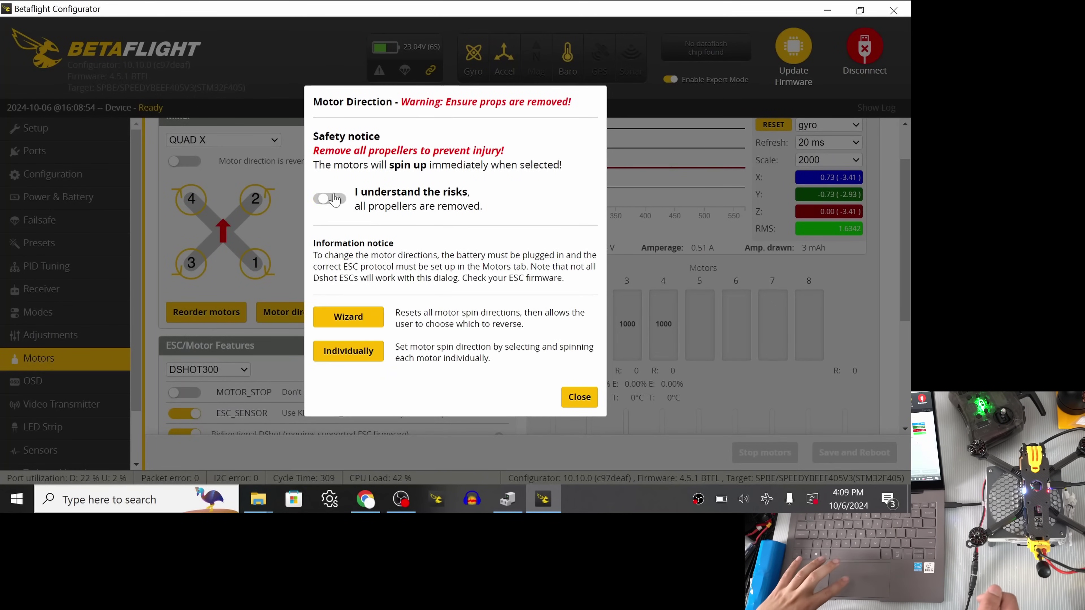
pyautogui.click(363, 352)
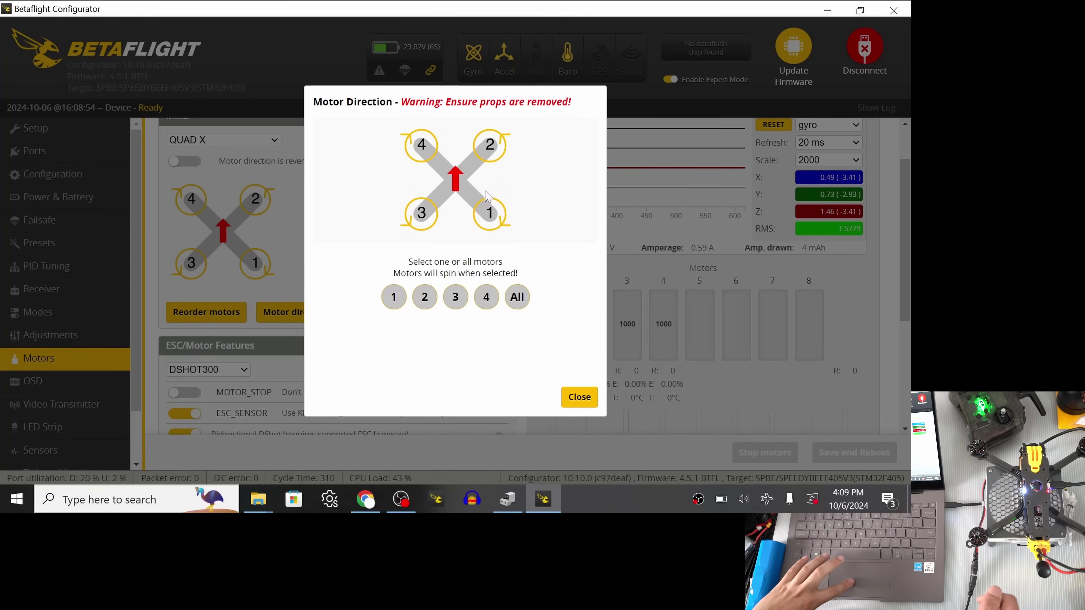
pyautogui.click(489, 308)
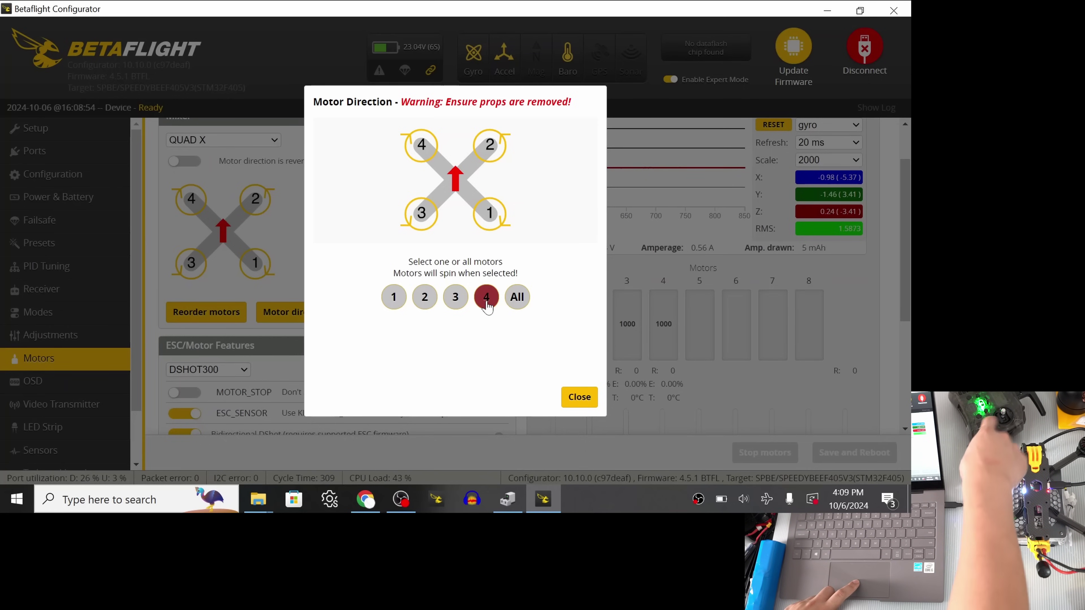
pyautogui.click(486, 303)
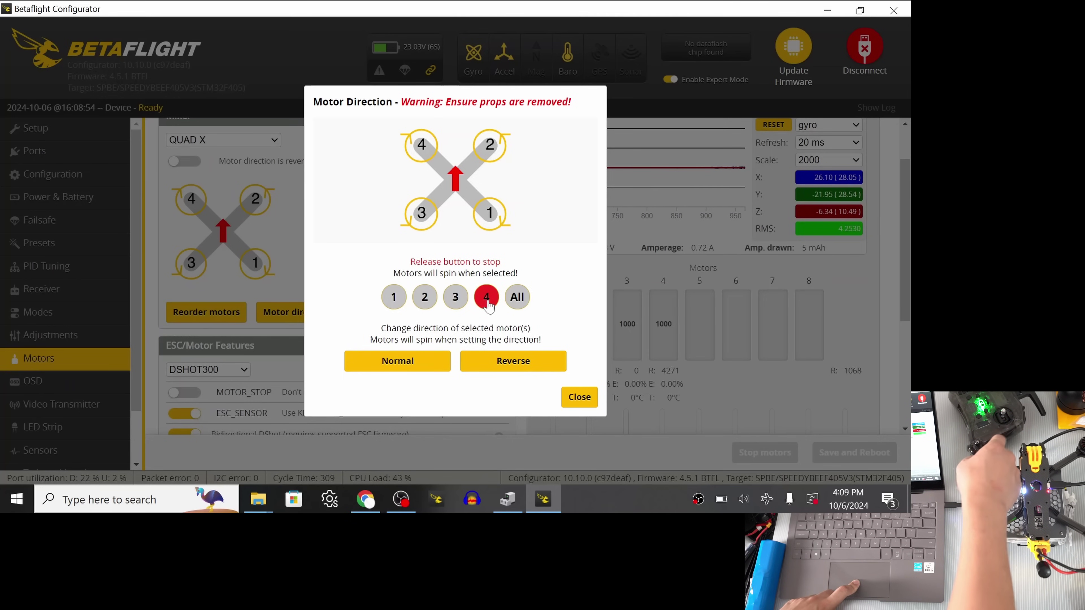
pyautogui.moveTo(488, 306); pyautogui.dragTo(492, 306)
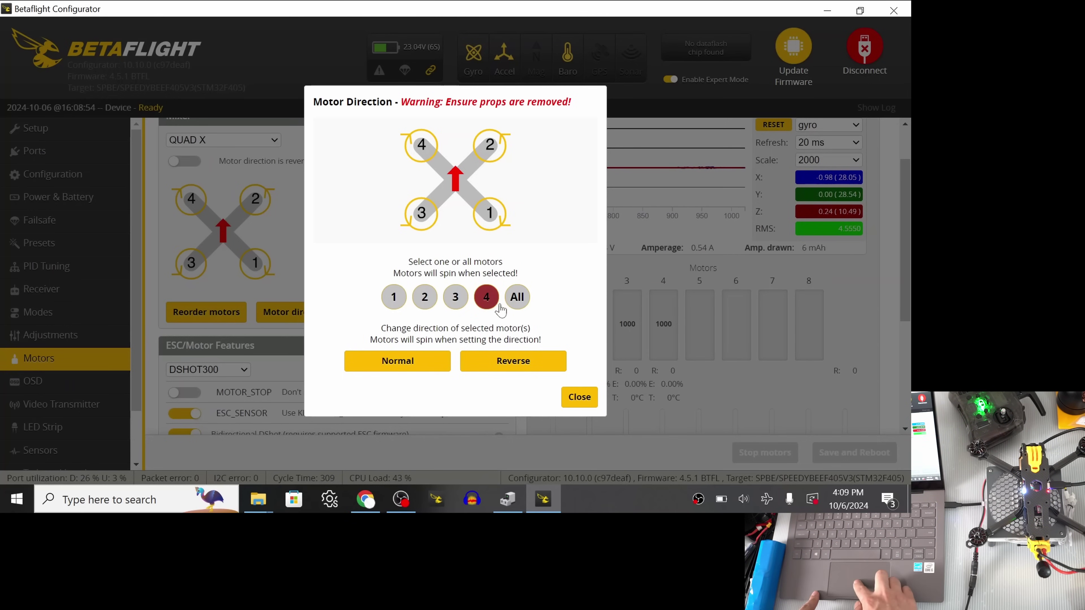
pyautogui.click(578, 396)
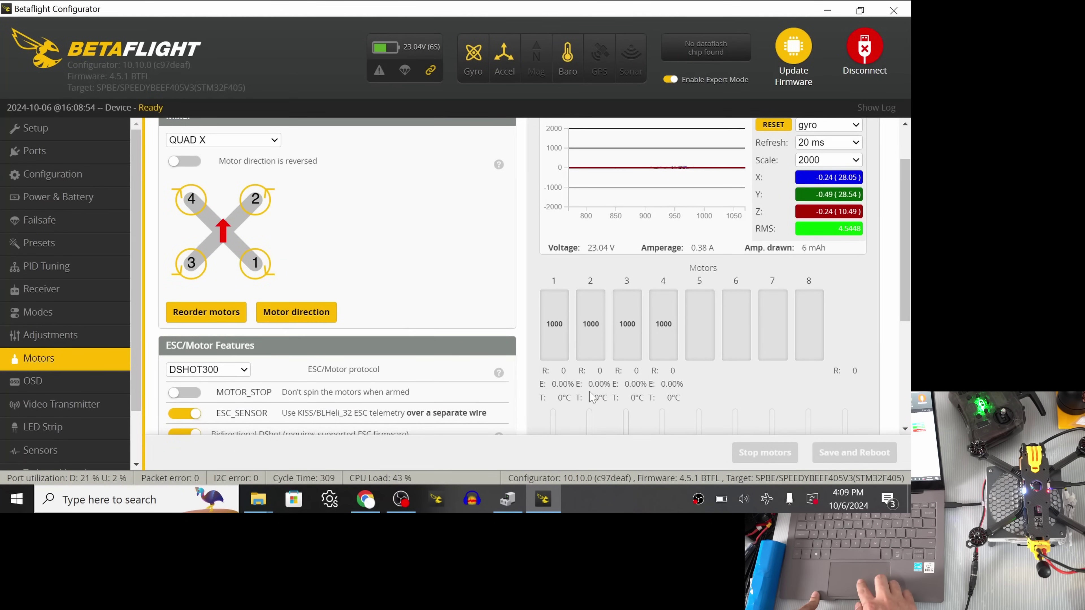